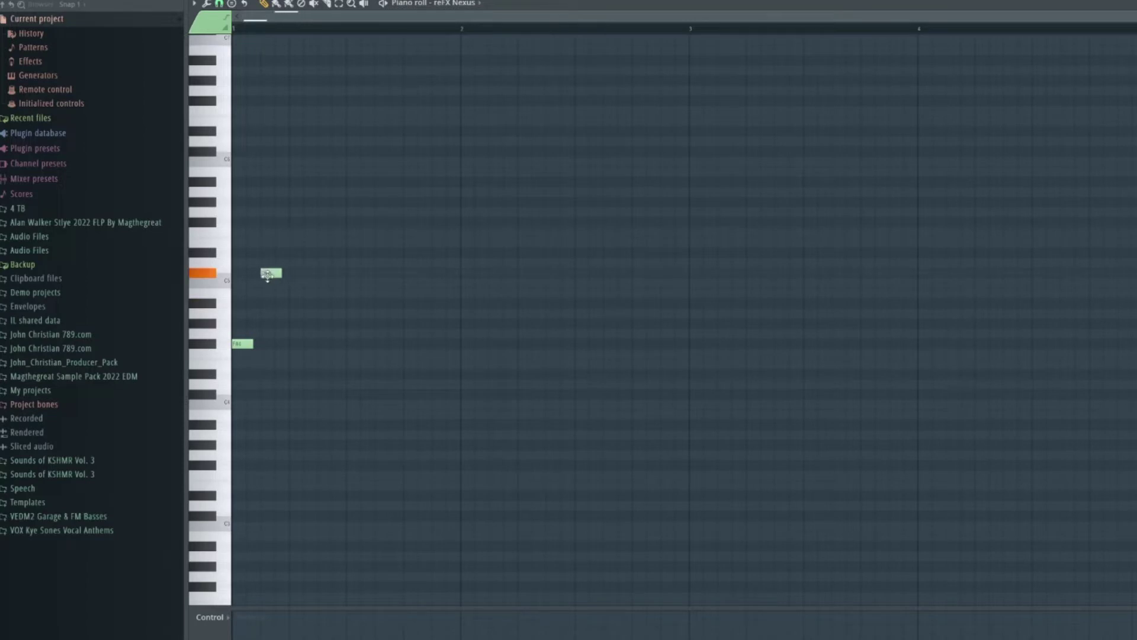
Step: Fill the first bar with an eight-note melody using F#4, C#5 and F#5, and play it back
scroll(301, 265, up, 1)
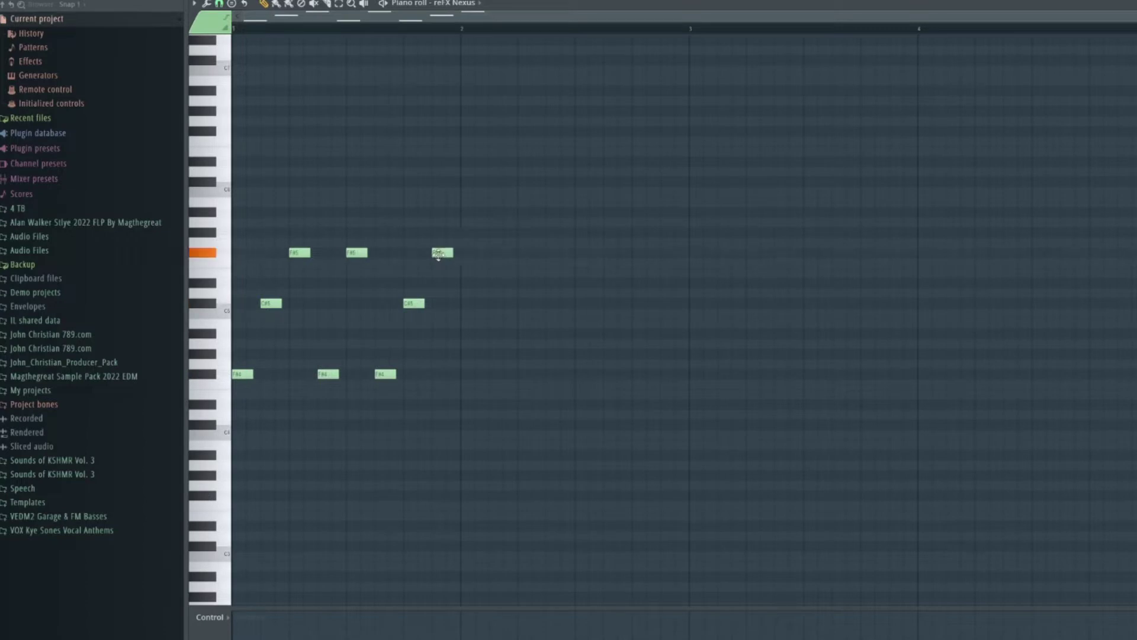
key(space)
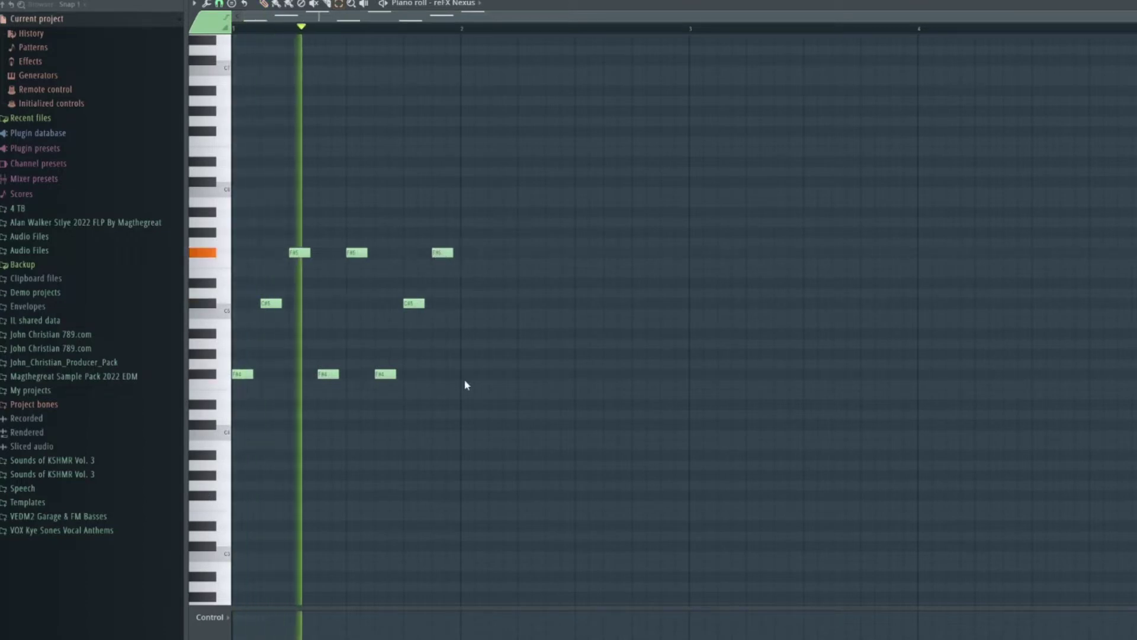
key(space)
Step: Transpose all the melody notes in the first bar up one octave and play the result
key(ctrl+a)
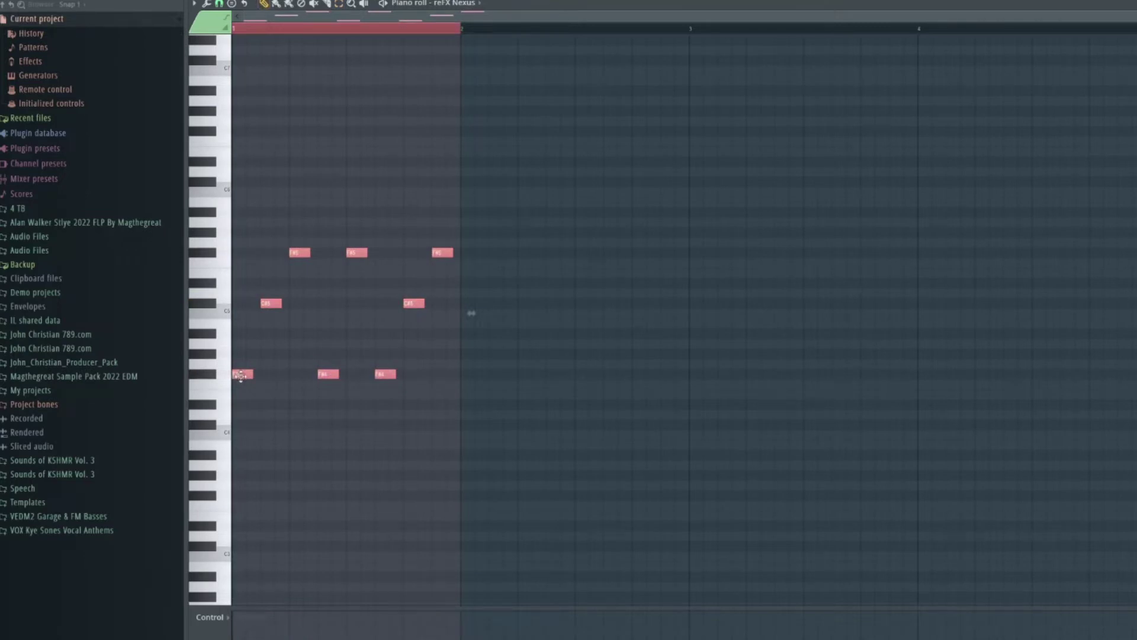
drag(241, 376, 221, 252)
key(space)
scroll(386, 373, up, 2)
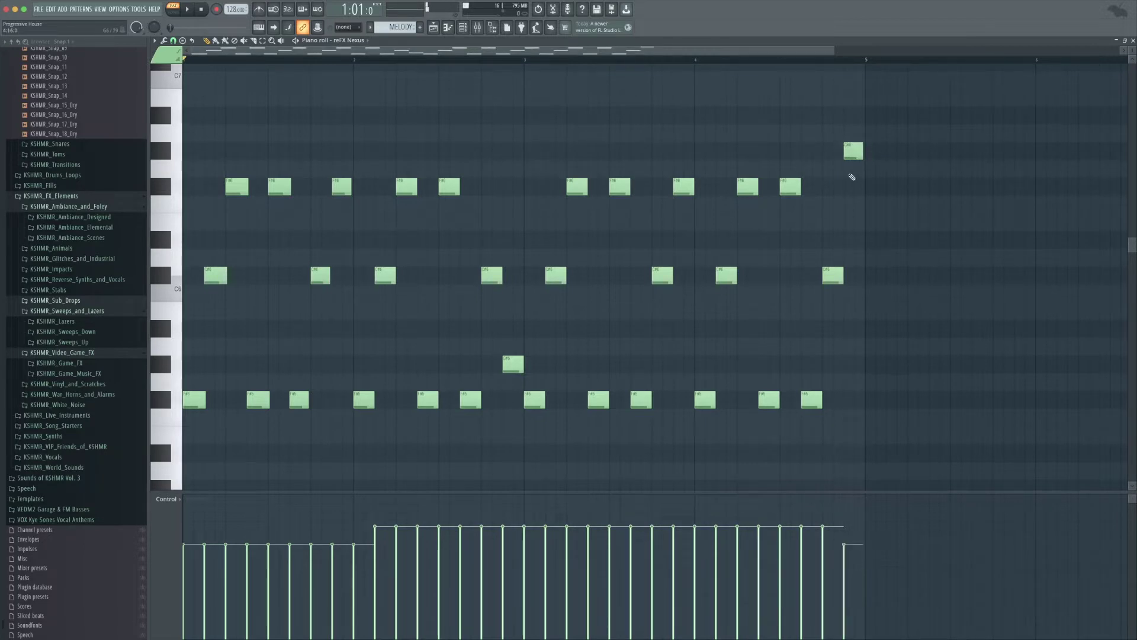
Step: Play back the MELODY, PIANO CHORD and BASS patterns one after another in the piano roll
scroll(343, 325, down, 3)
key(space)
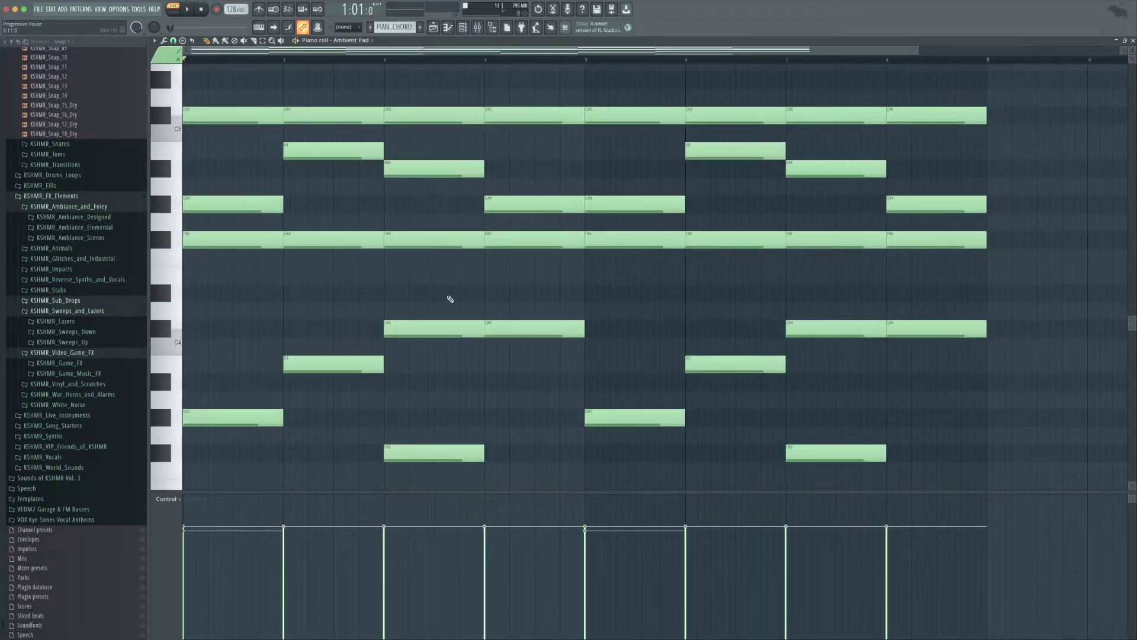
key(space)
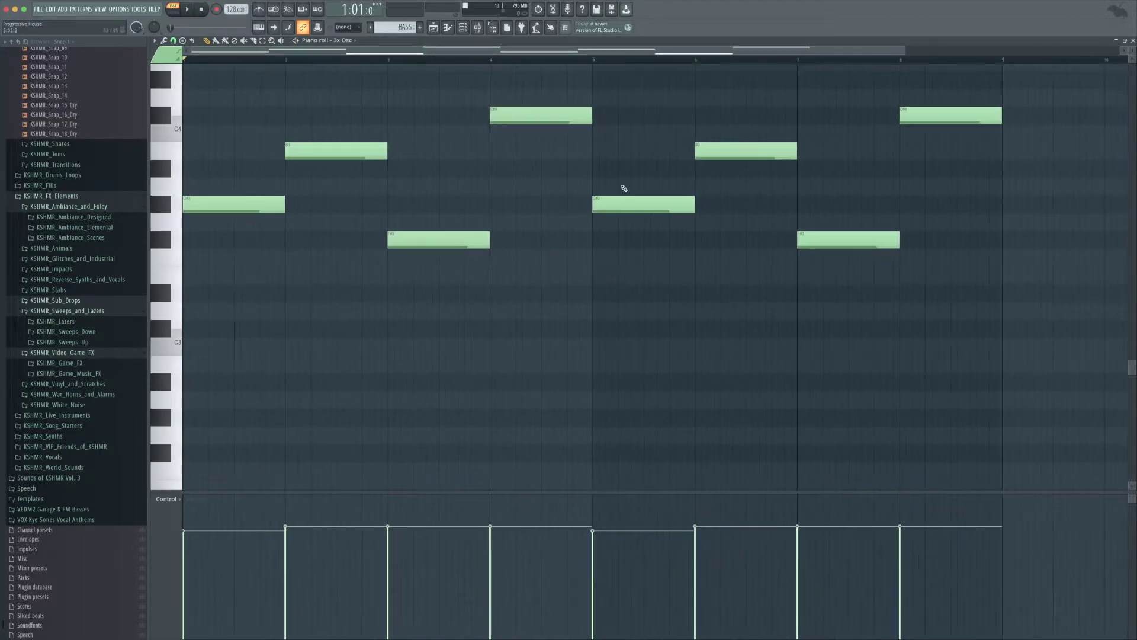
scroll(625, 187, up, 3)
key(space)
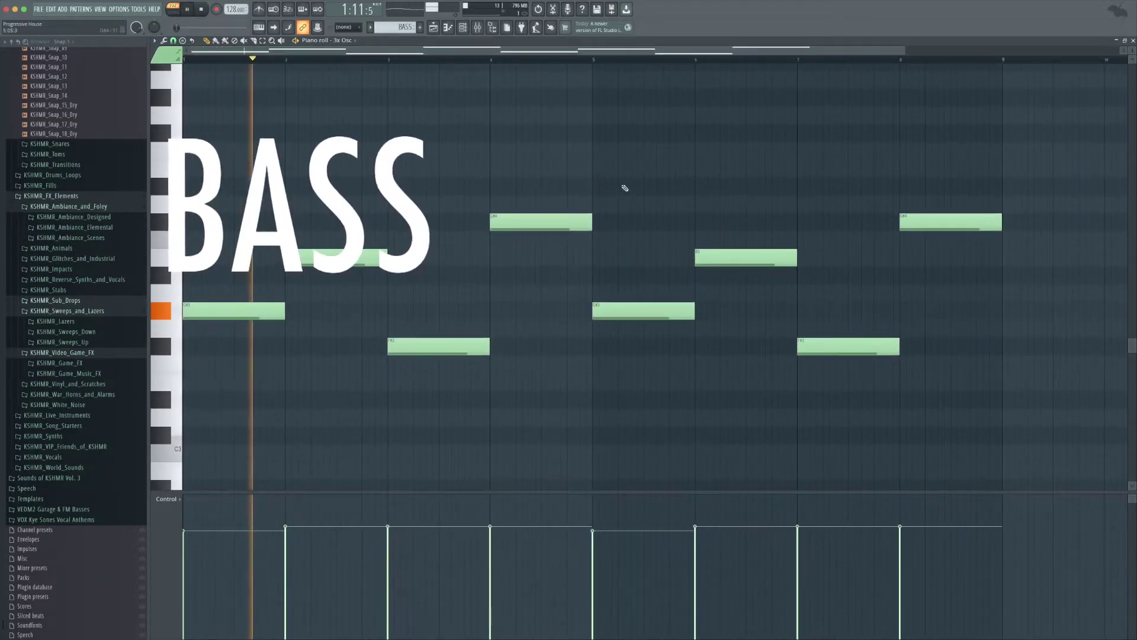
scroll(625, 188, up, 3)
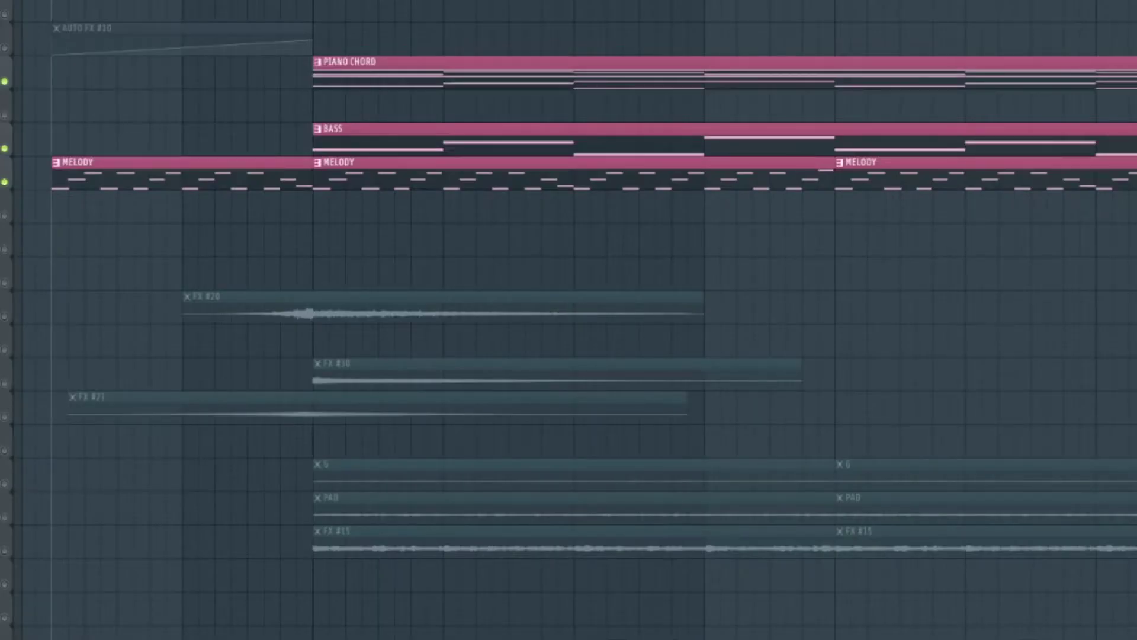
Step: Play the playlist section where only the piano chord, bass and melody tracks are active and follow how the patterns are arranged
key(space)
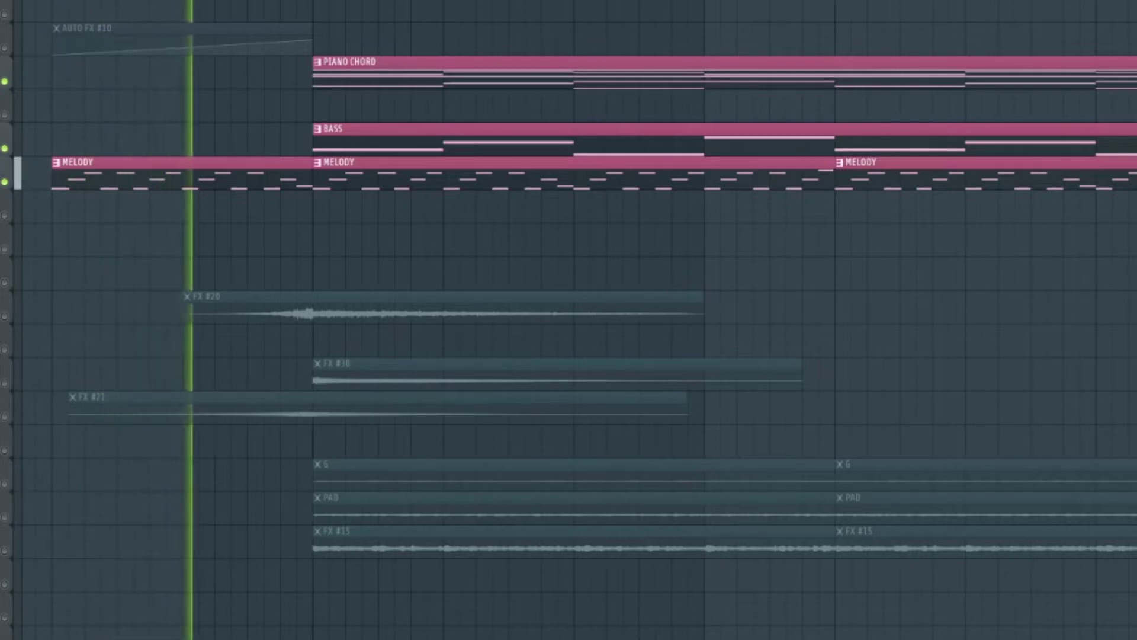
scroll(569, 320, down, 2)
scroll(568, 320, up, 4)
scroll(536, 151, up, 2)
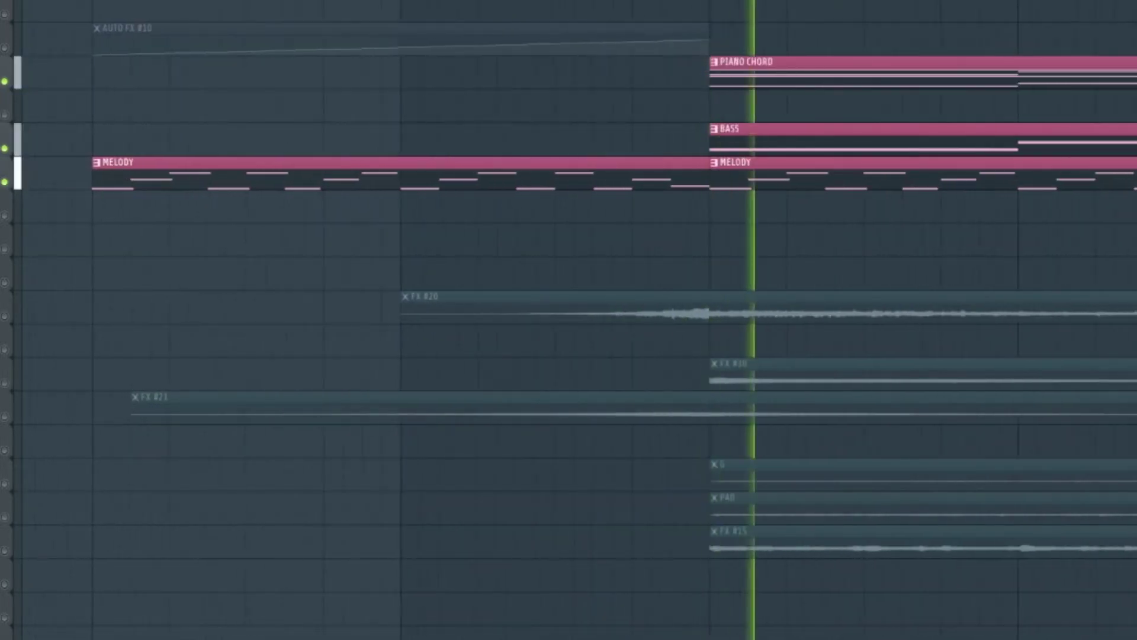
scroll(536, 151, right, 3)
scroll(536, 151, up, 1)
scroll(536, 150, up, 3)
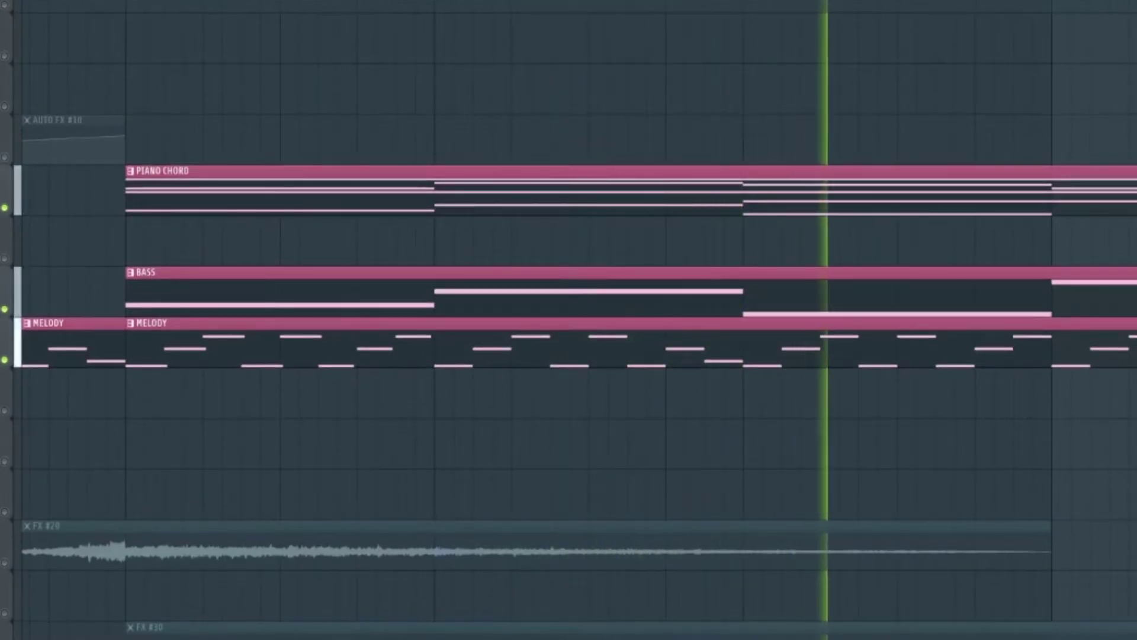
scroll(536, 151, down, 4)
scroll(536, 150, down, 3)
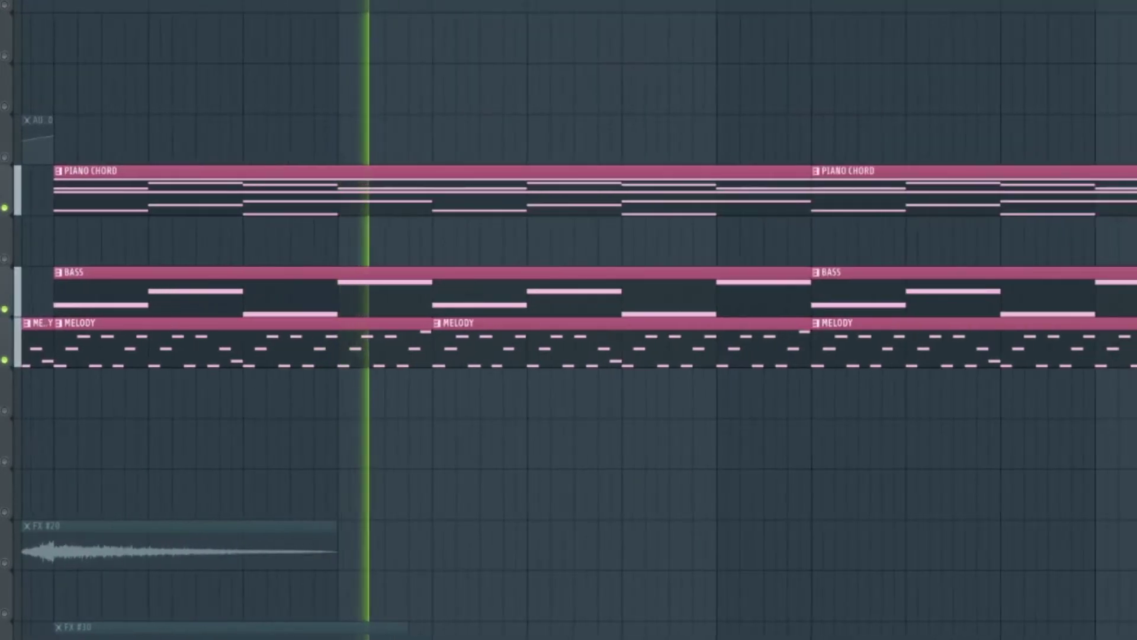
scroll(536, 150, down, 2)
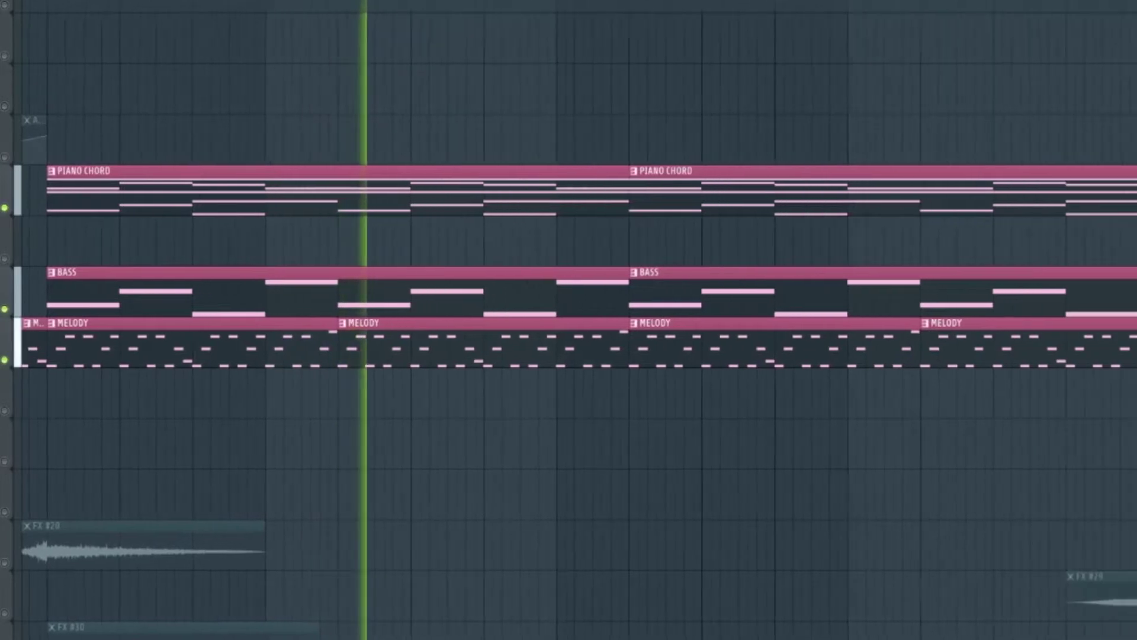
scroll(536, 151, up, 3)
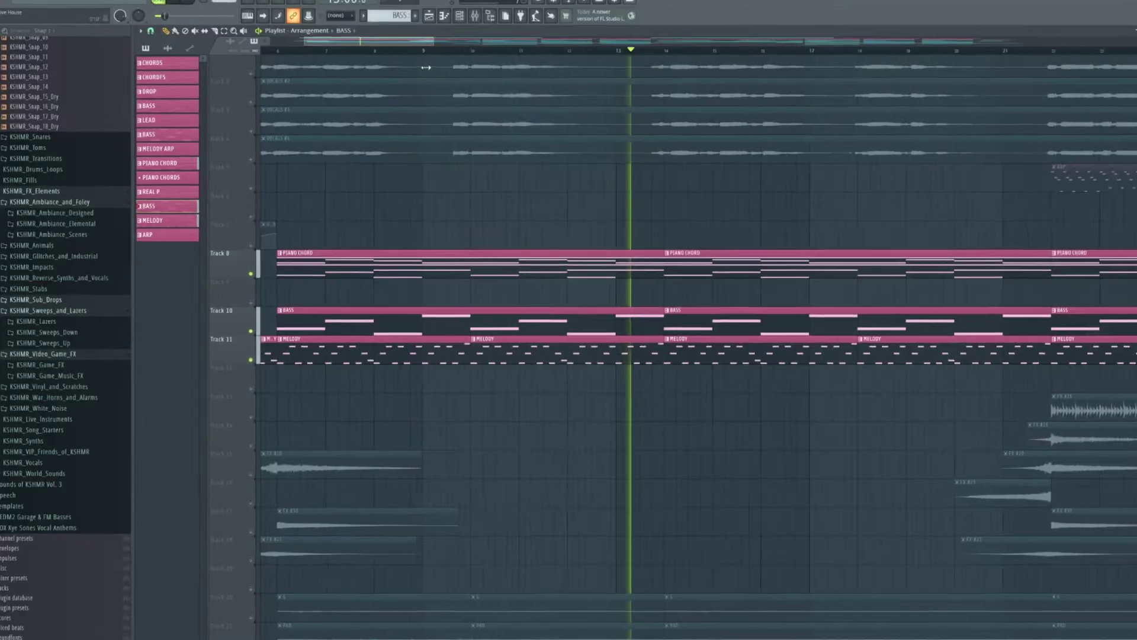
drag(426, 68, 375, 45)
key(space)
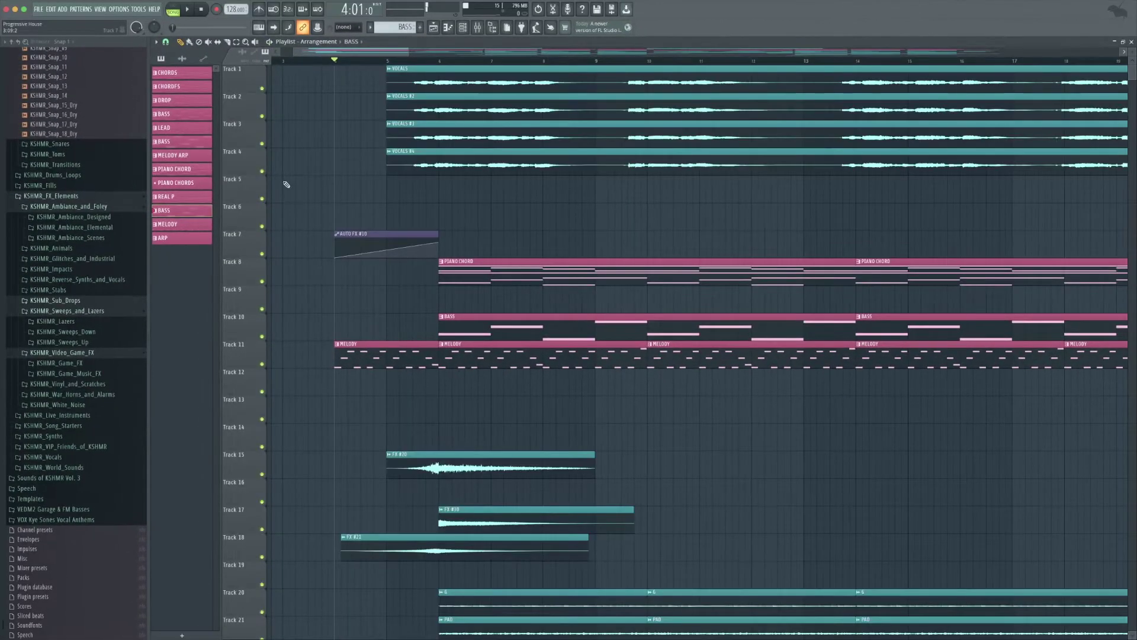
Step: Solo the four vocal tracks in the playlist, play them through the verse and release the solo
right_click(262, 172)
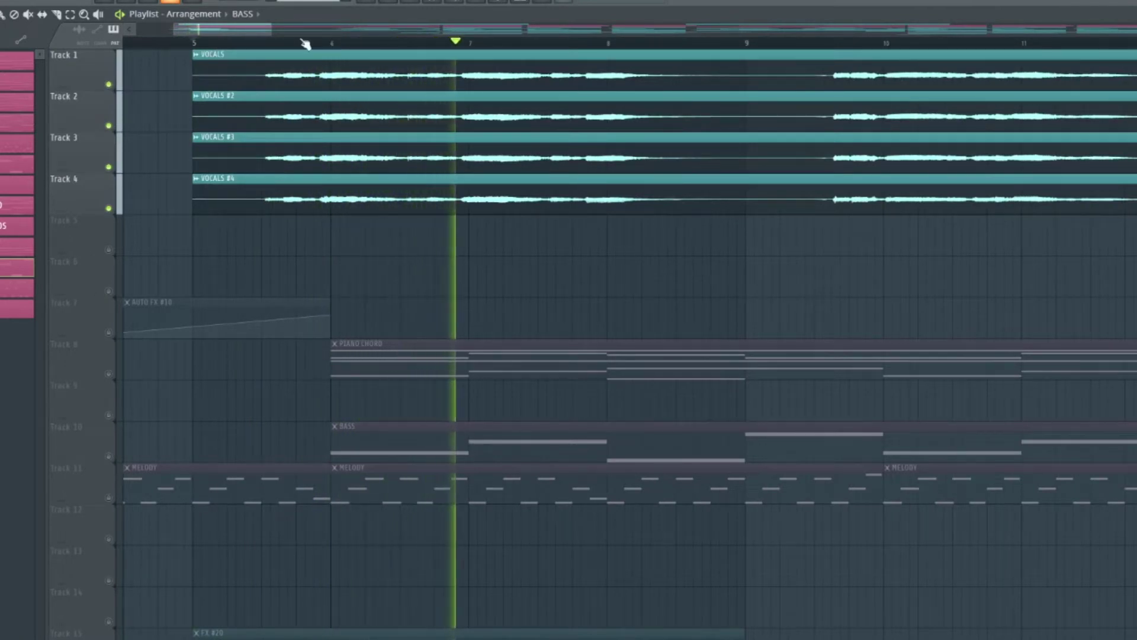
click(338, 31)
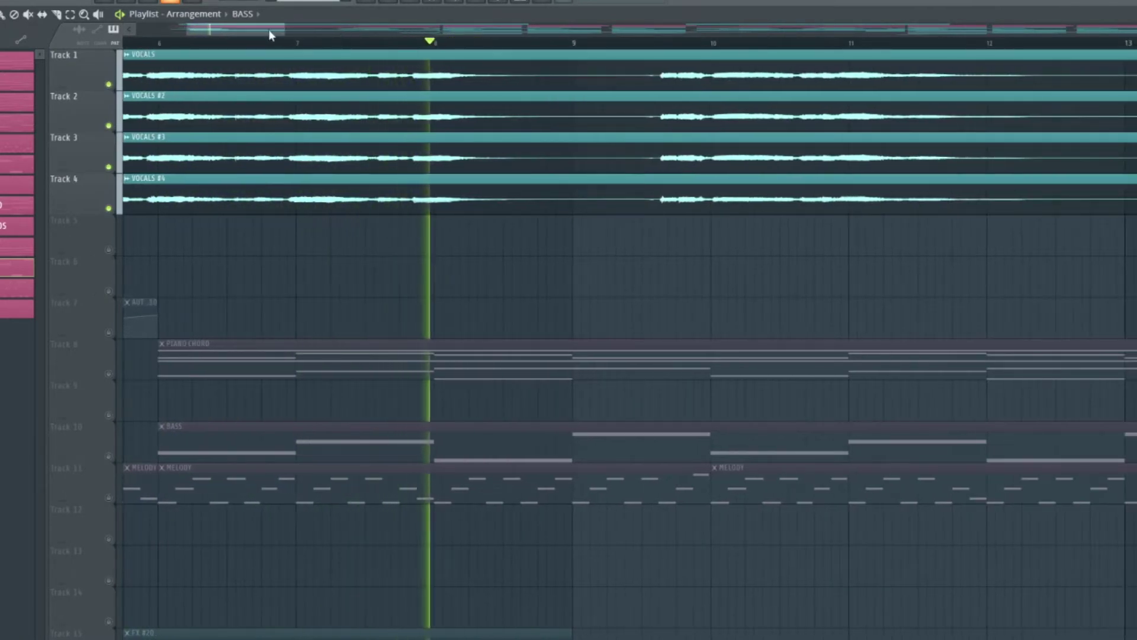
drag(270, 31, 275, 32)
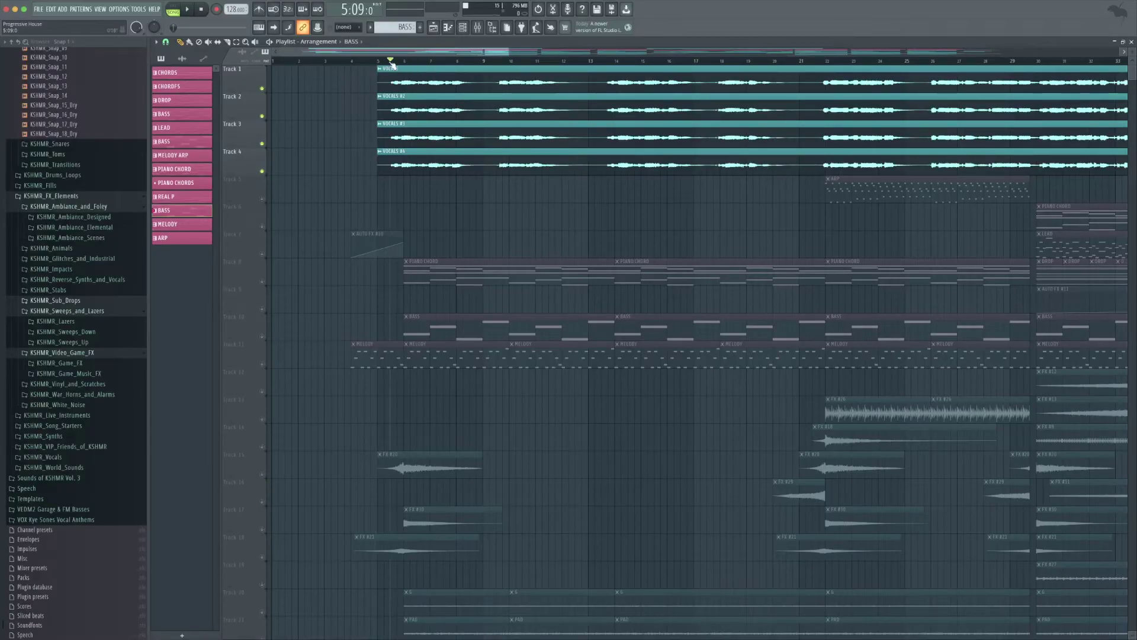
right_click(263, 172)
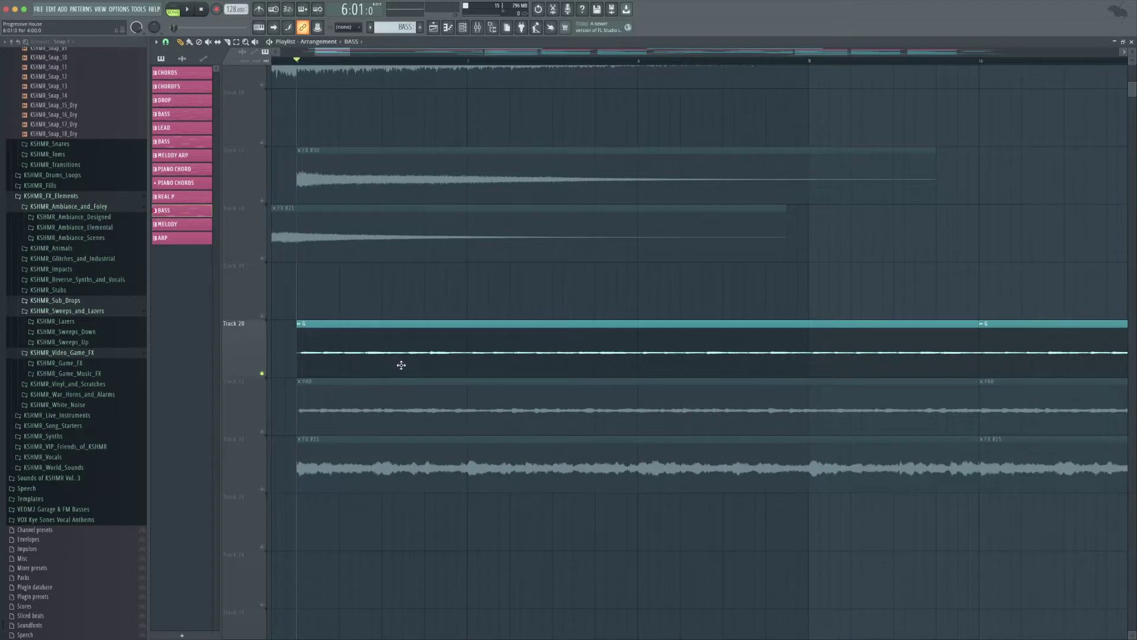
Step: Audition the G, PAD and FX #15 tracks in solo, one at a time, from bar 6
key(space)
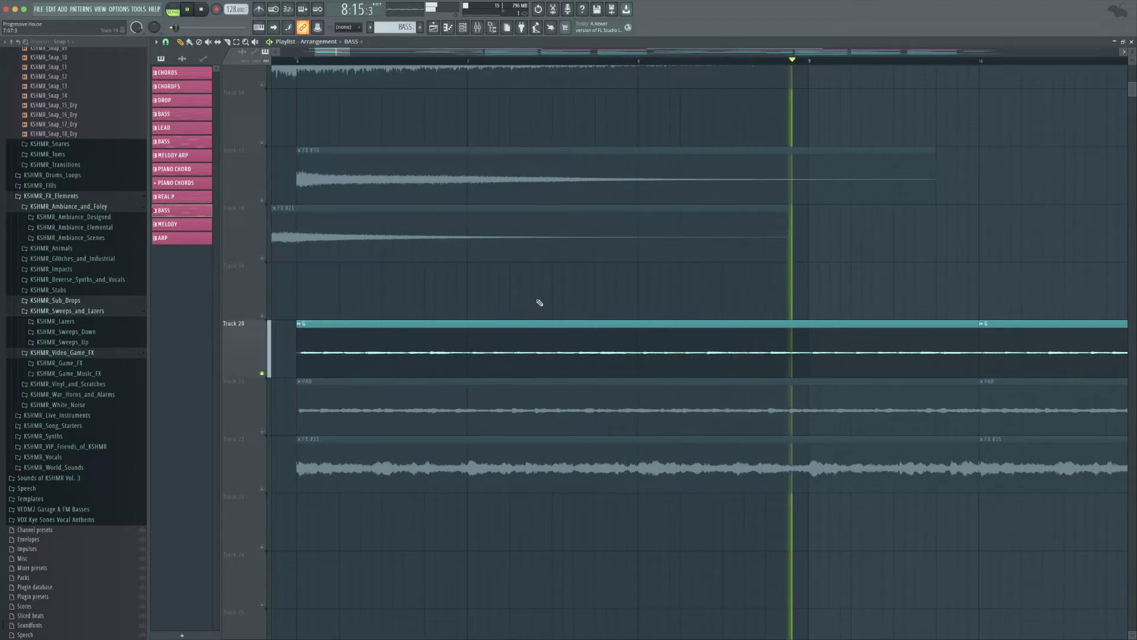
key(space)
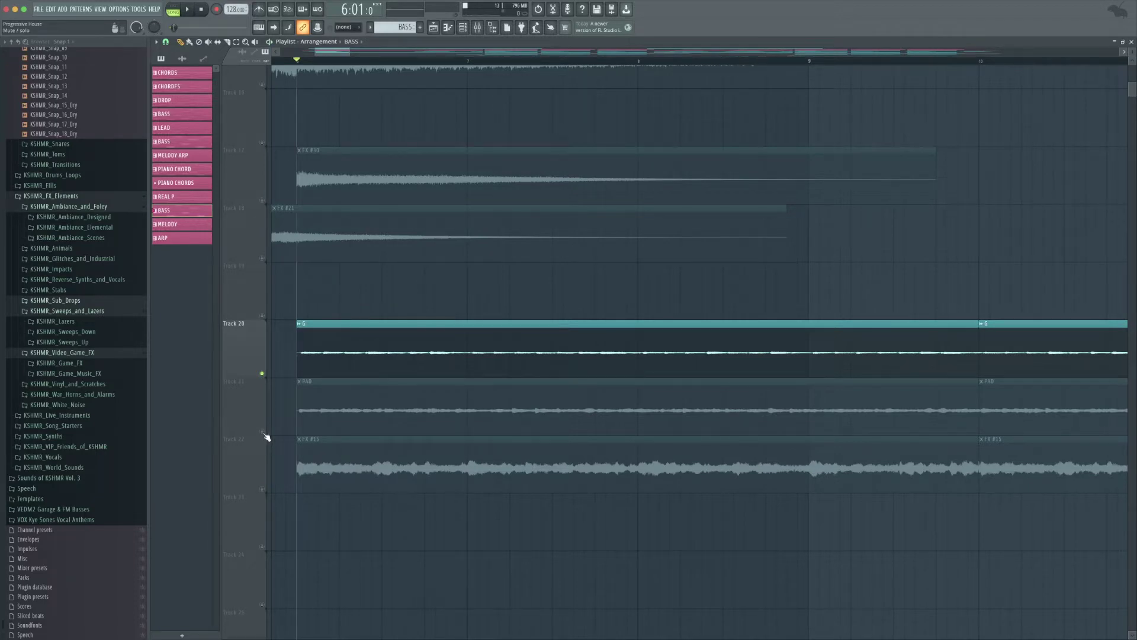
key(space)
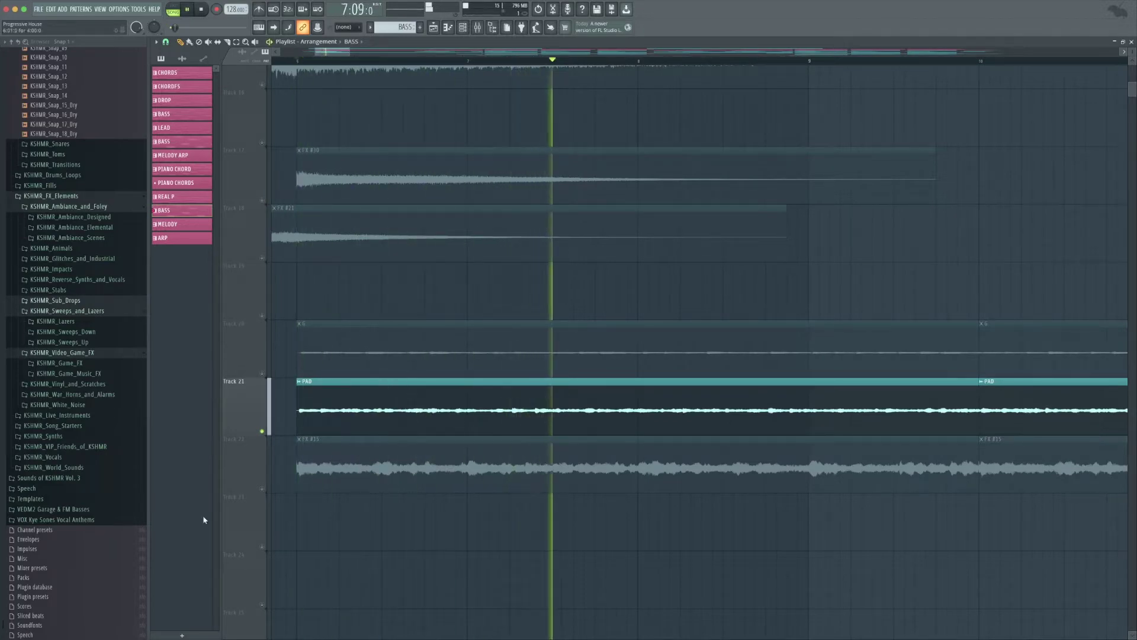
key(space)
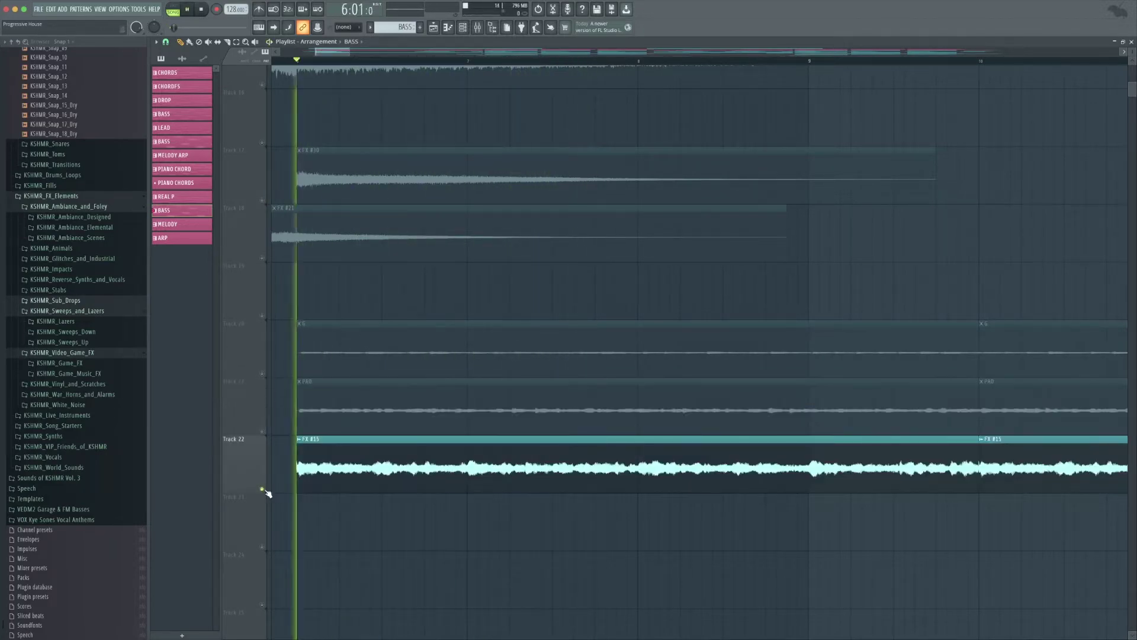
key(space)
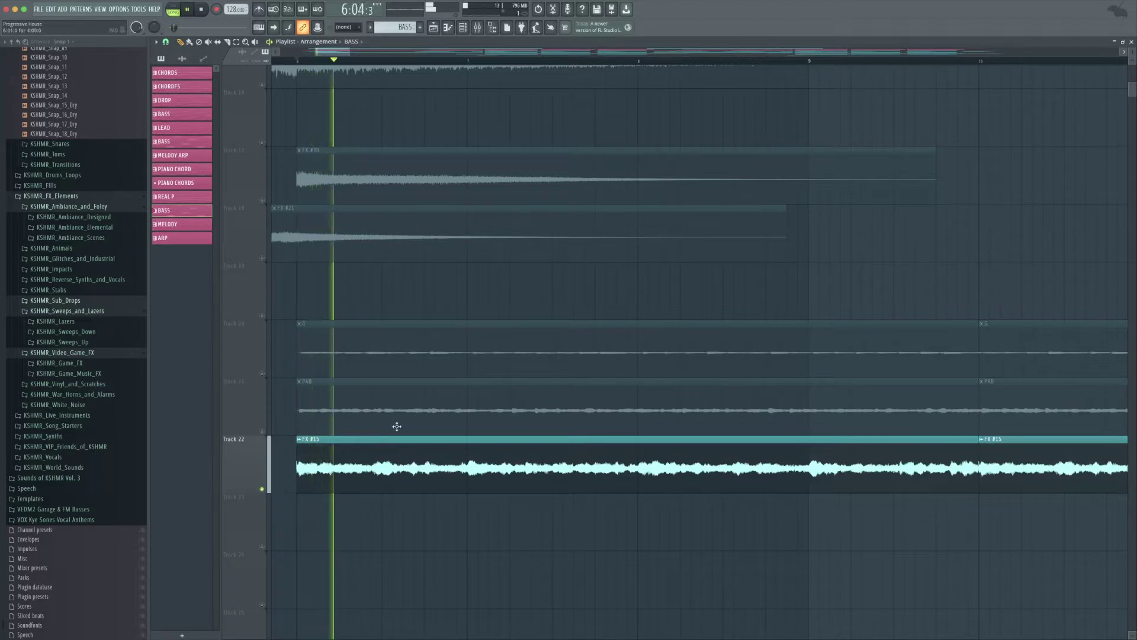
key(space)
right_click(261, 489)
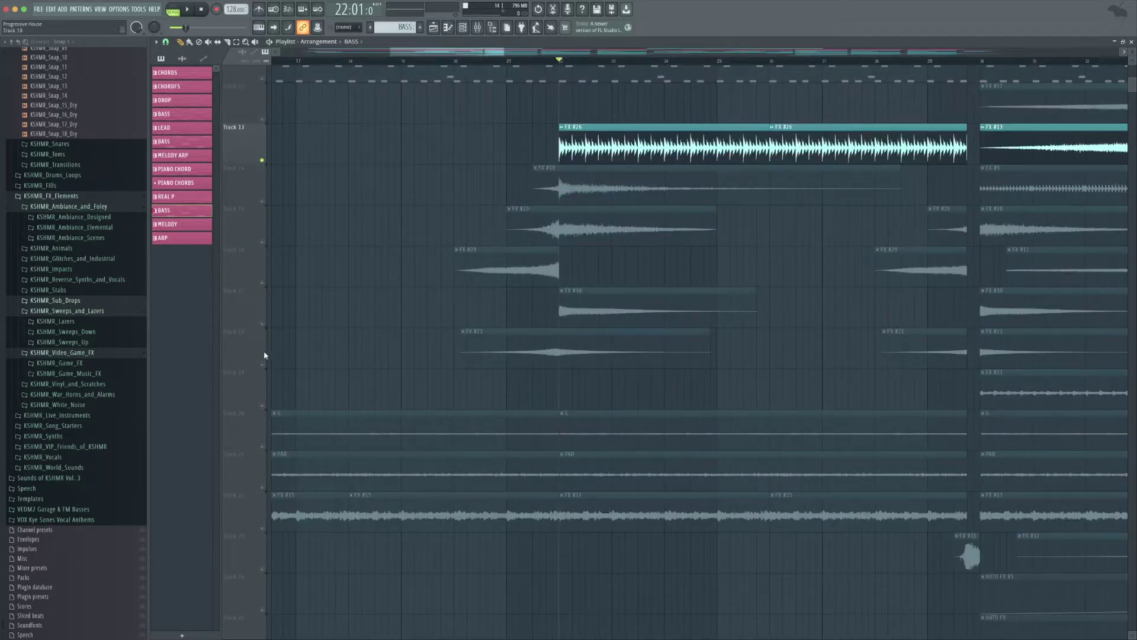
Step: Unmute the effects tracks 14 to 18 alongside the active track 13
click(262, 363)
click(262, 323)
click(262, 282)
click(262, 242)
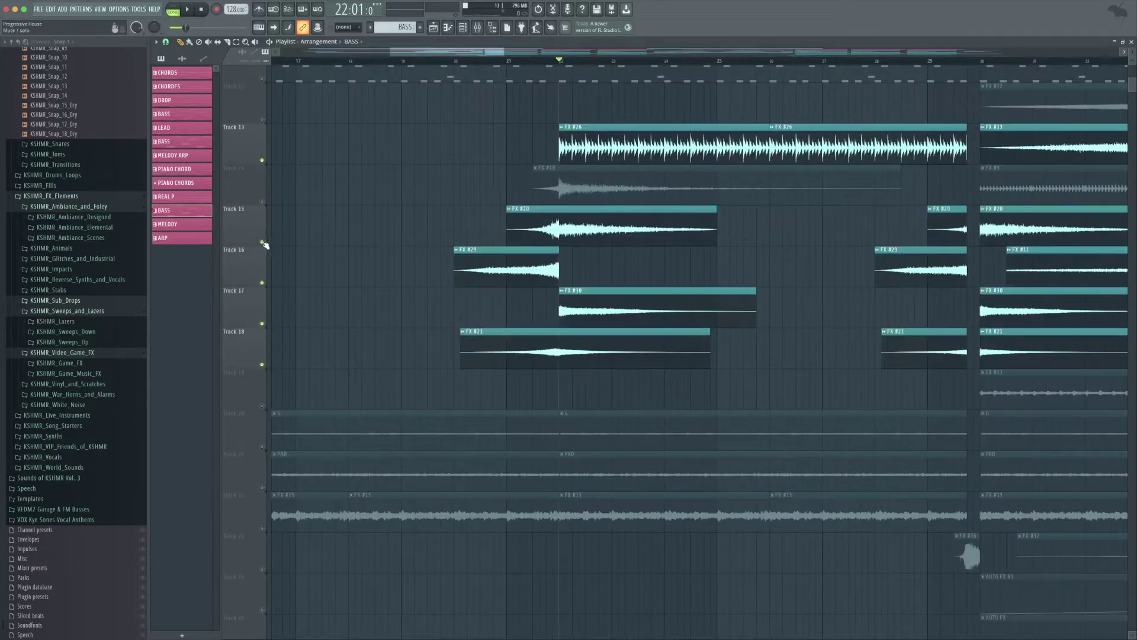
click(261, 200)
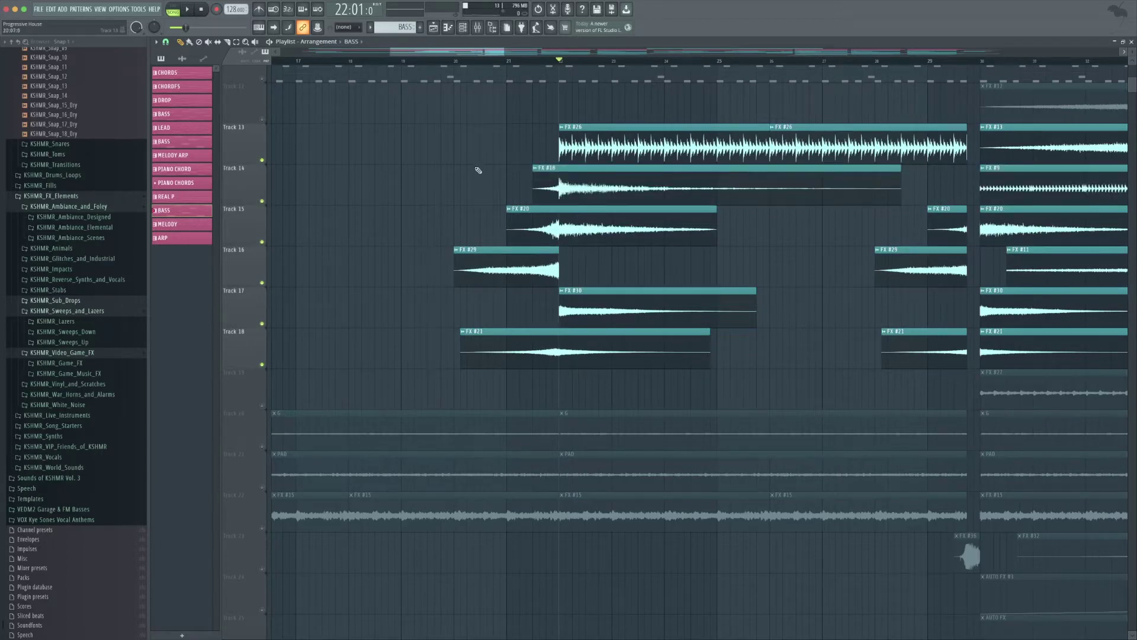
Step: Play the active effects tracks 13 to 18 from bar 22 and review their clips up to the drops
scroll(468, 171, up, 5)
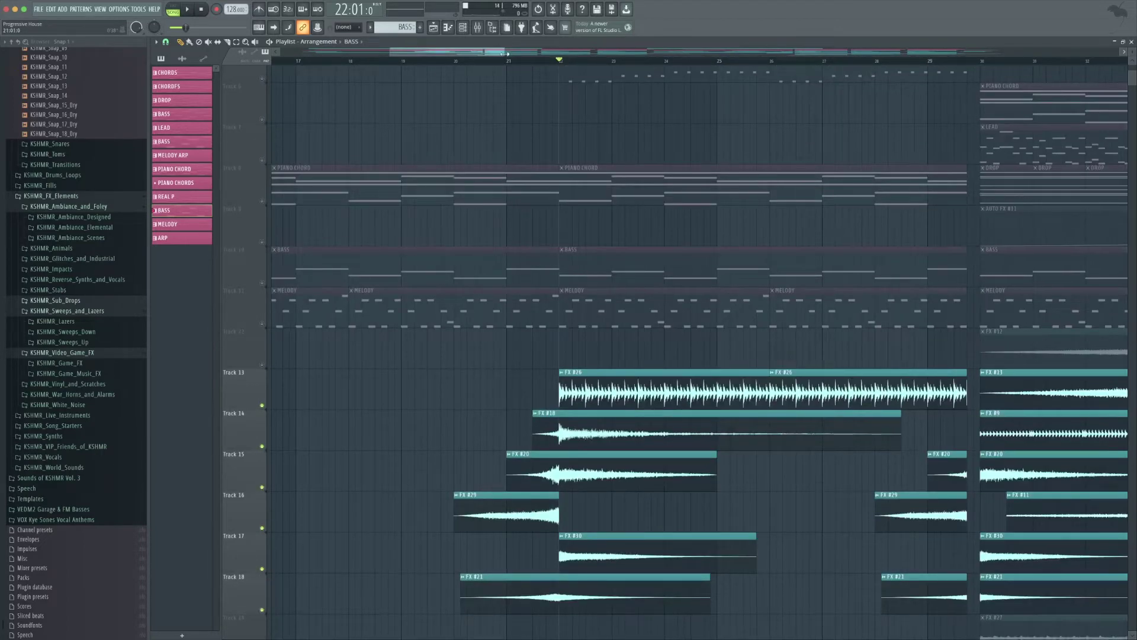
drag(505, 54, 597, 56)
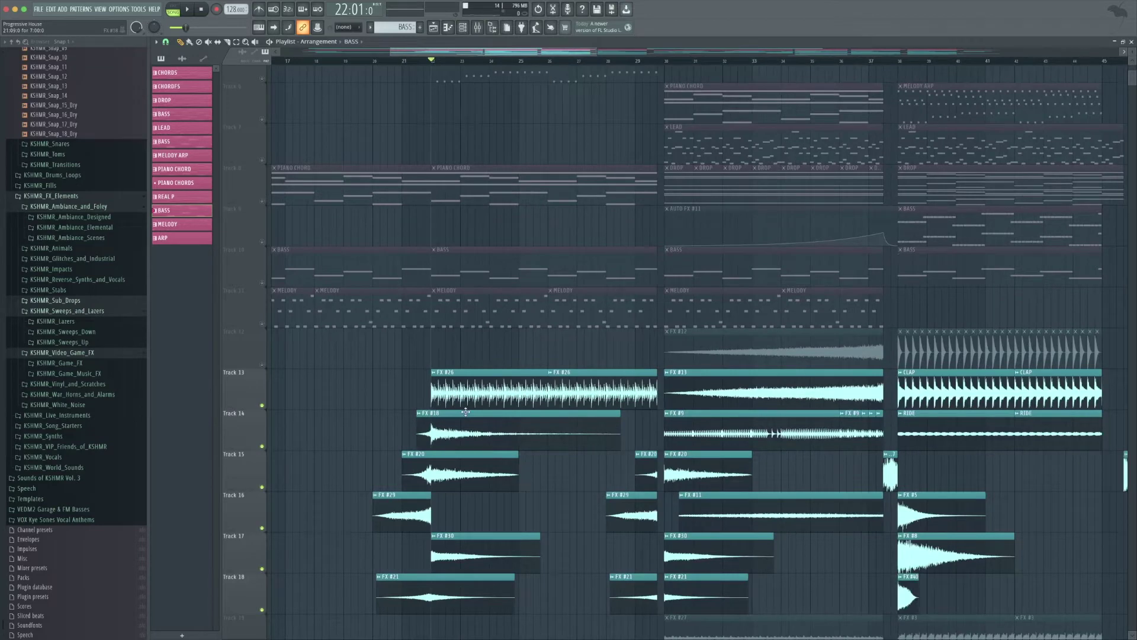
key(space)
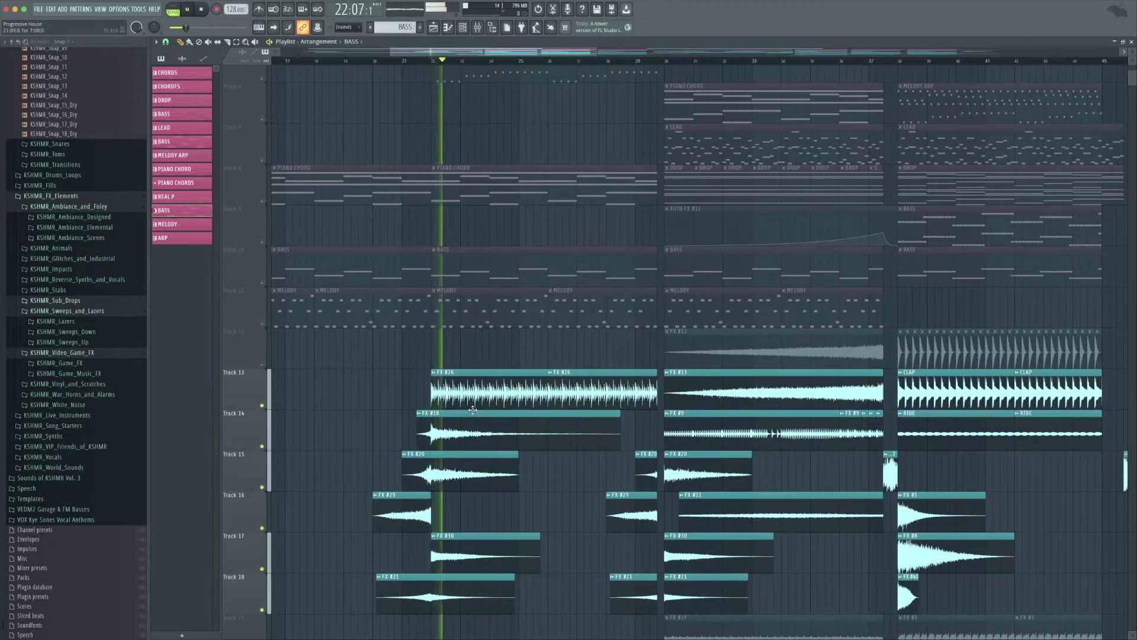
scroll(567, 454, down, 2)
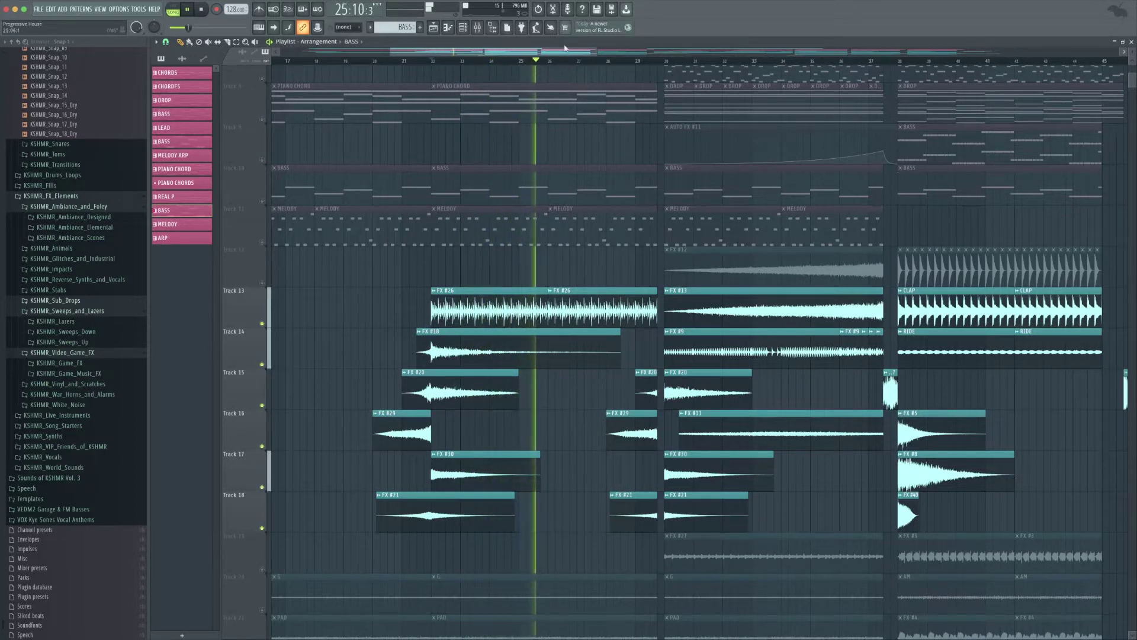
drag(596, 53, 672, 53)
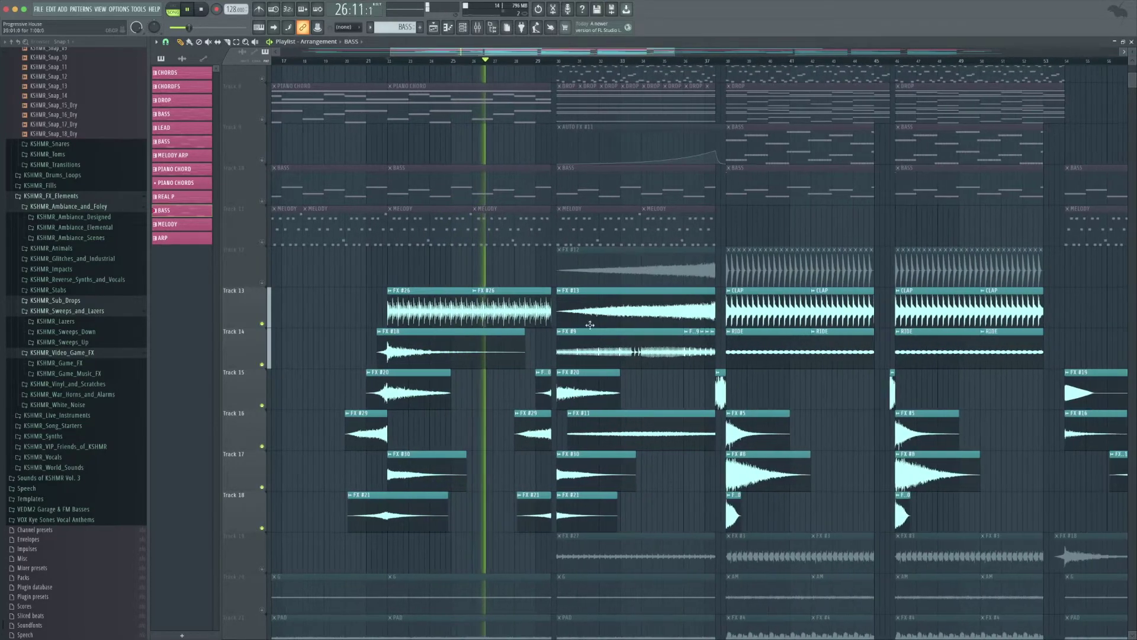
Step: Unmute tracks 12 and 19 so their effects and drum clips play with the other active tracks
click(263, 284)
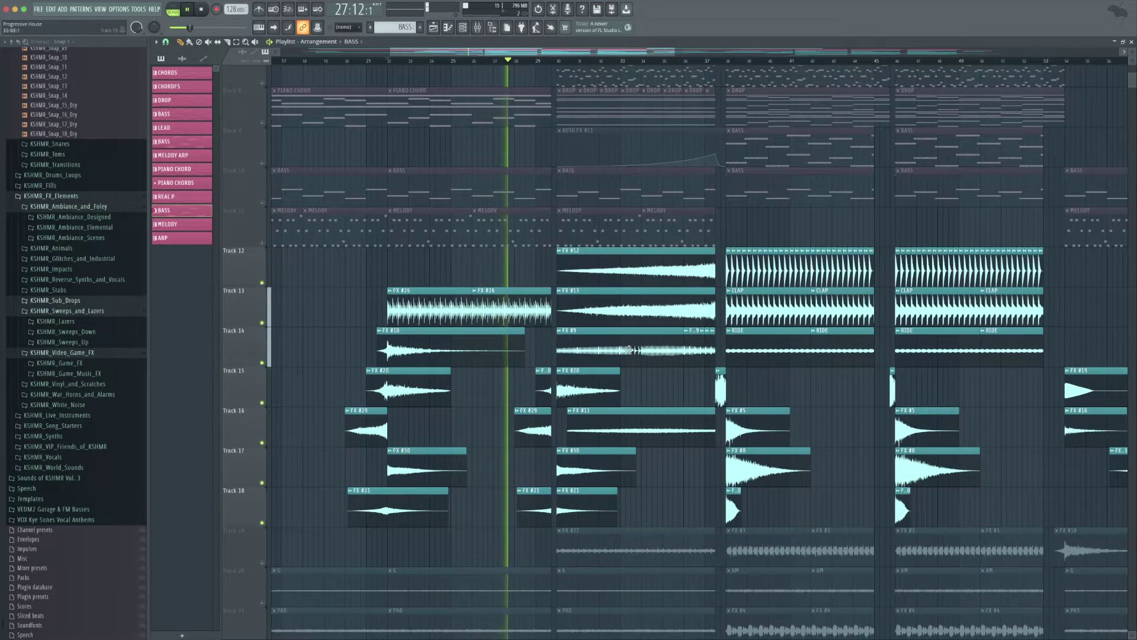
scroll(620, 363, down, 1)
click(262, 557)
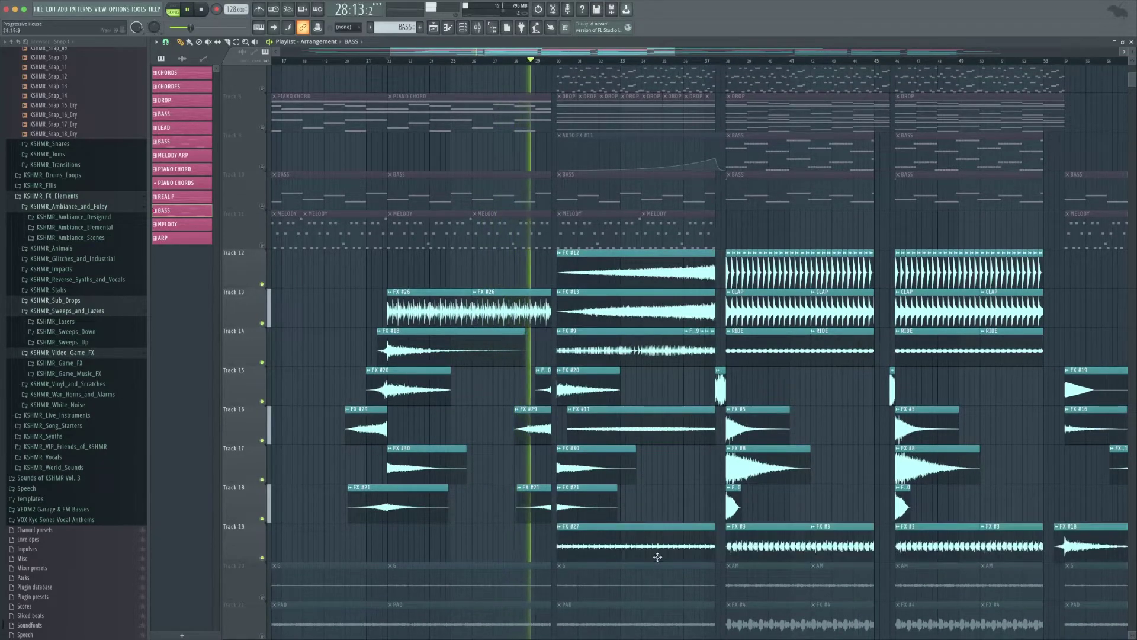
scroll(646, 545, down, 2)
scroll(646, 536, down, 2)
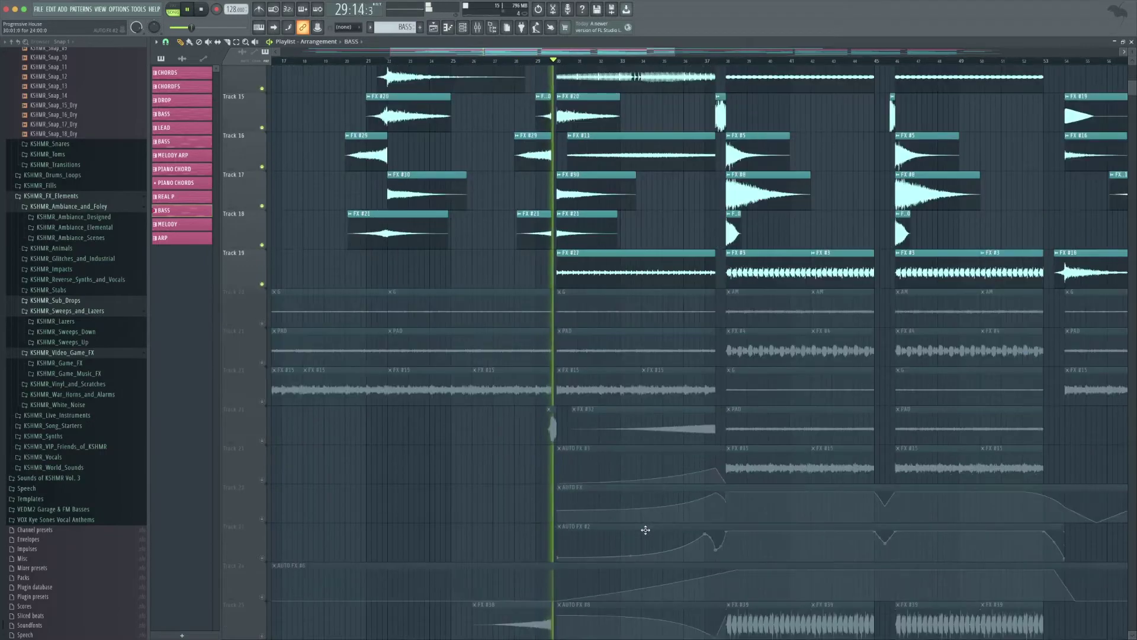
Step: Review the playing effects and drum clips on tracks 12 to 19 through the build-up into the drop at bar 38
scroll(647, 522, up, 2)
scroll(648, 522, up, 4)
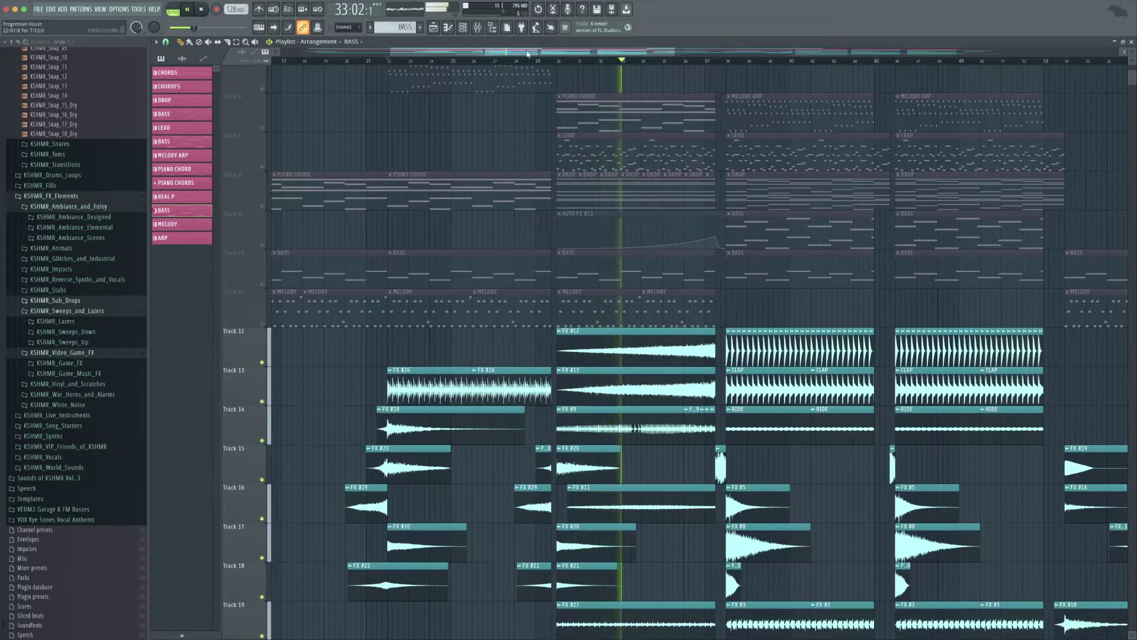
drag(571, 52, 641, 54)
drag(737, 54, 551, 64)
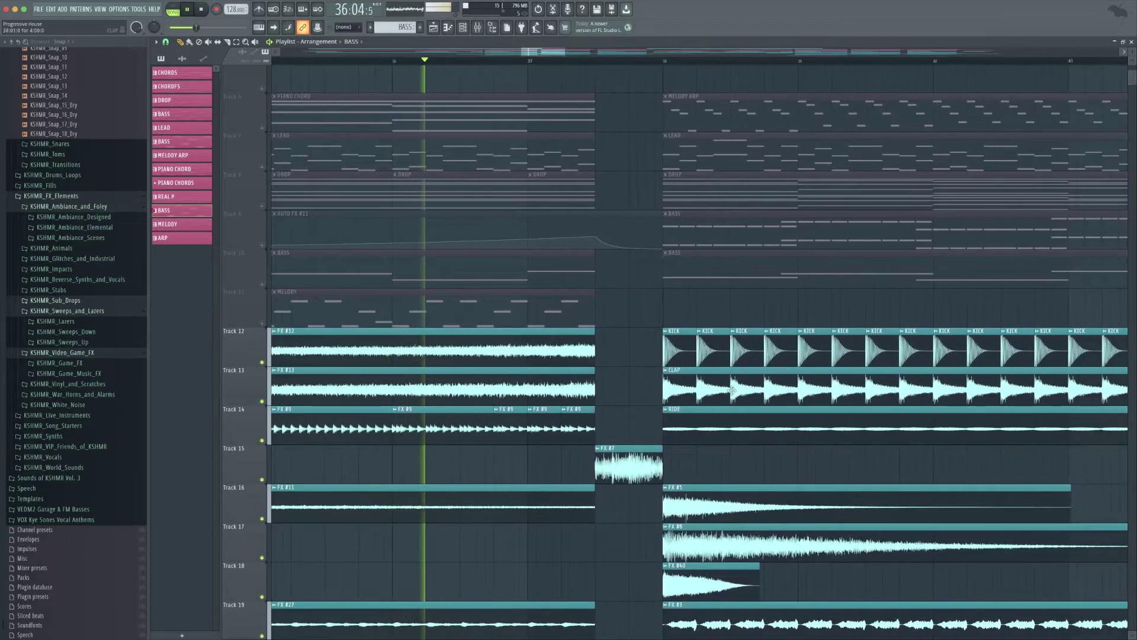
scroll(749, 456, down, 3)
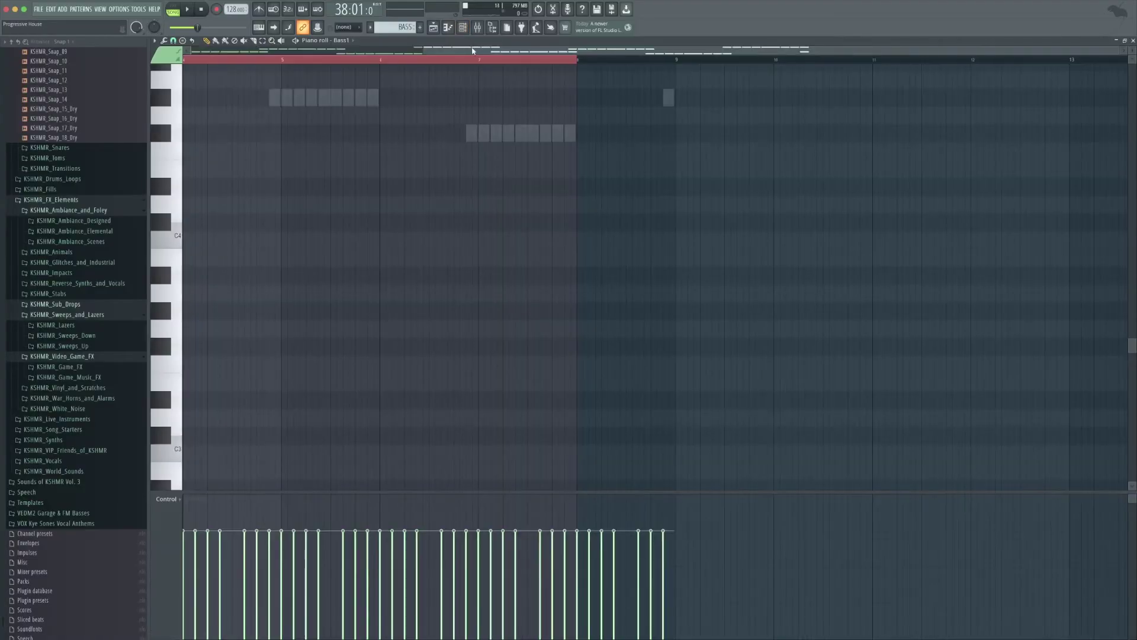
Step: Play the Bass1 notes in the piano roll from bar 38 and review the mid and high bass octaves
drag(472, 52, 238, 53)
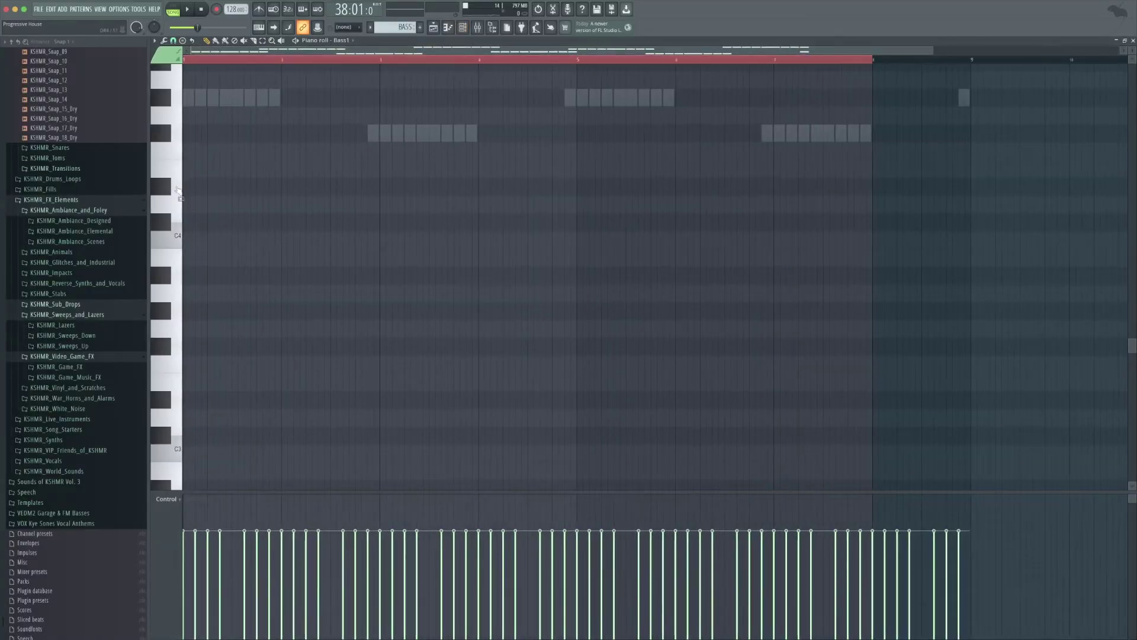
scroll(327, 256, up, 7)
key(space)
scroll(363, 238, up, 5)
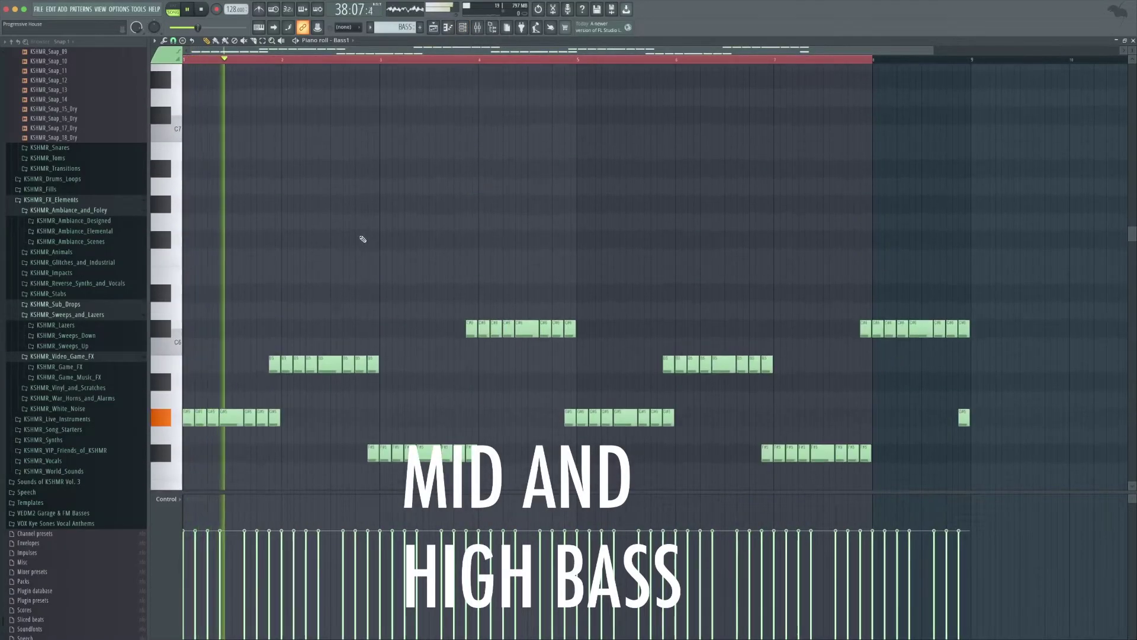
scroll(363, 238, down, 2)
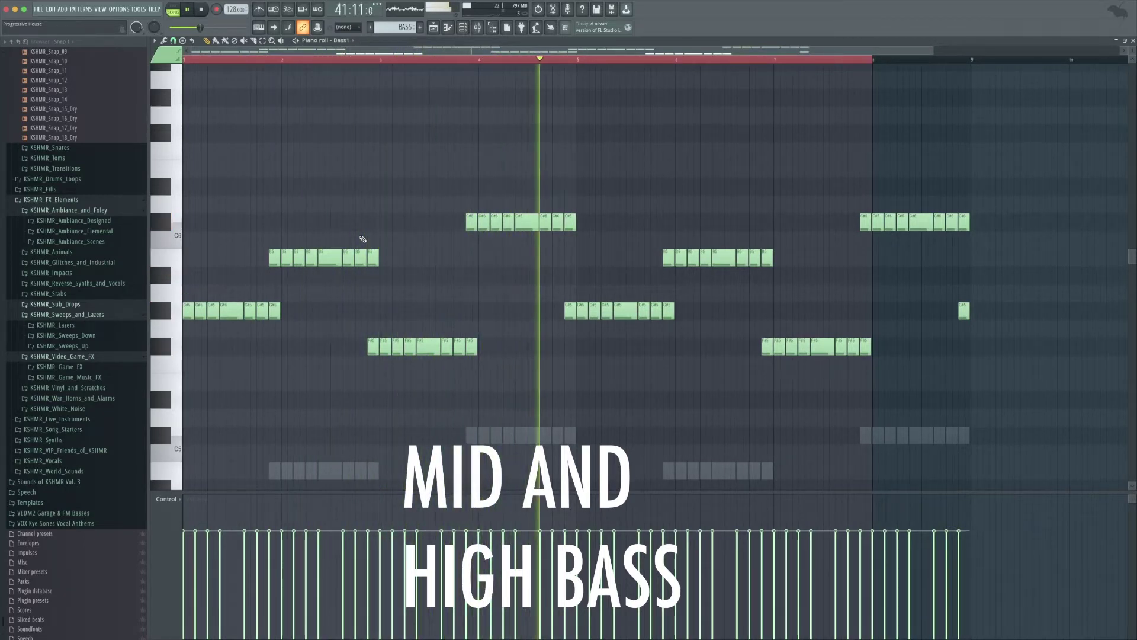
key(space)
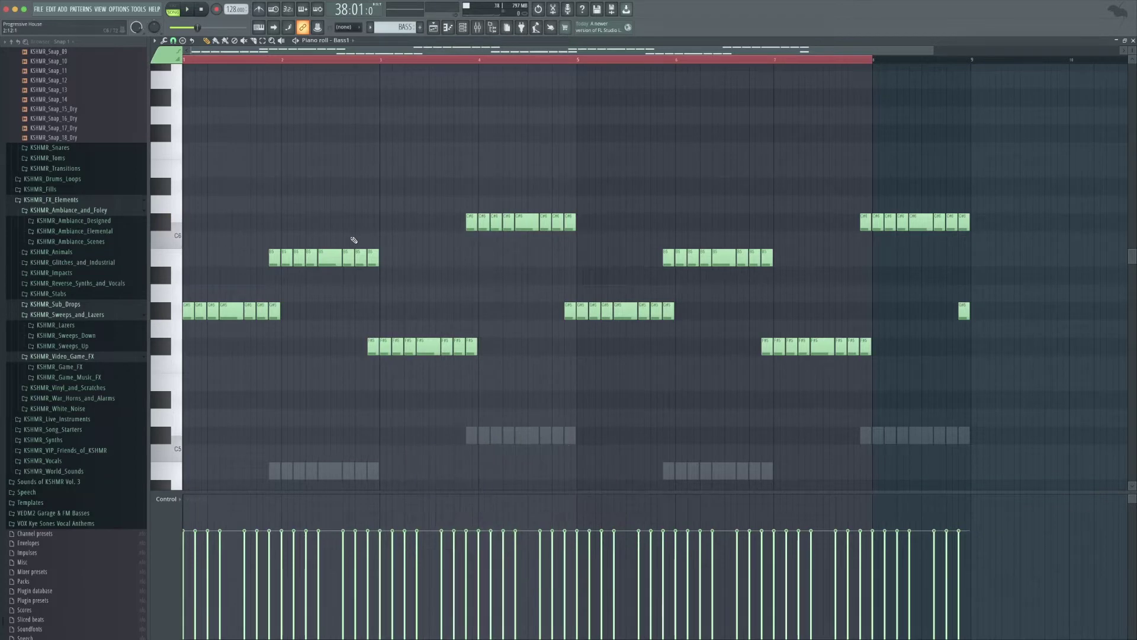
Step: Return to the playlist and play bass tracks 10 and 11 together from bar 38
key(F5)
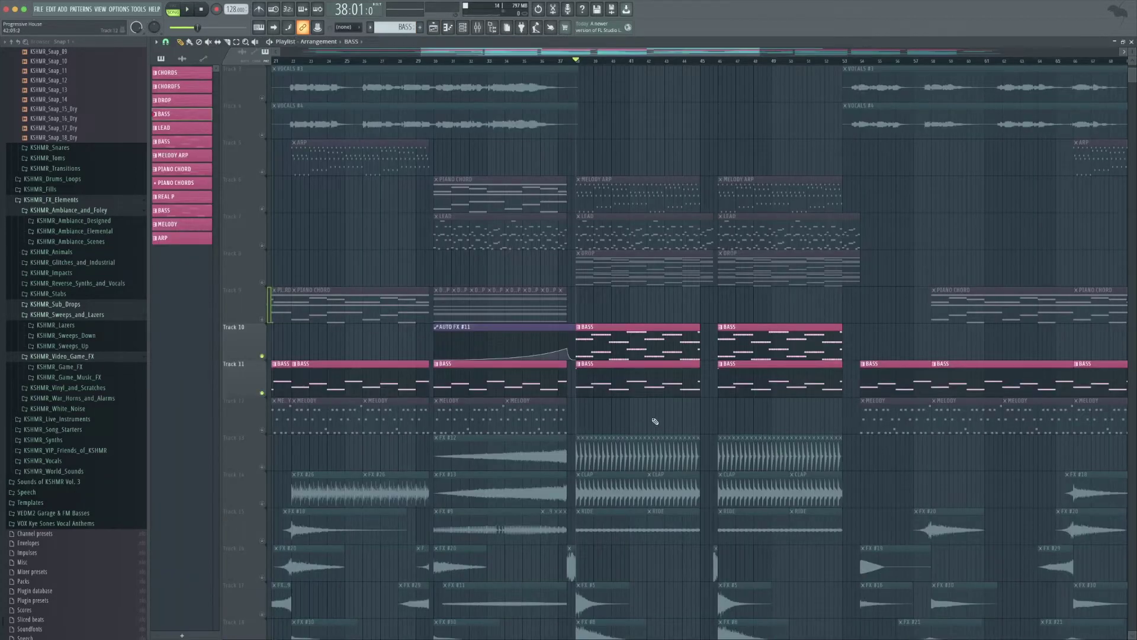
key(space)
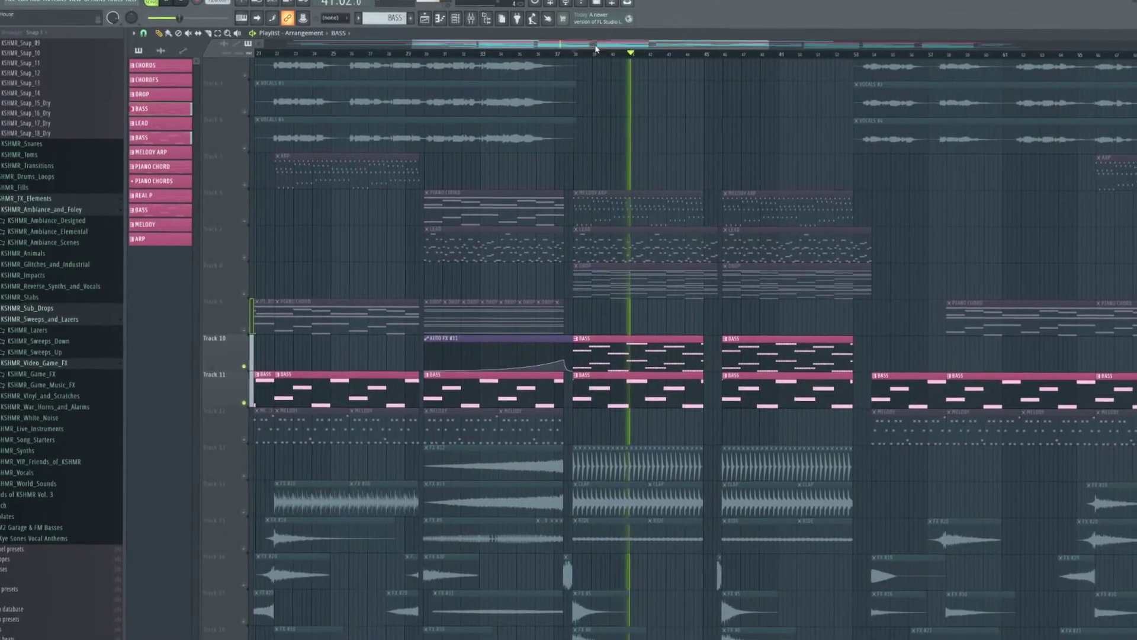
scroll(596, 50, up, 4)
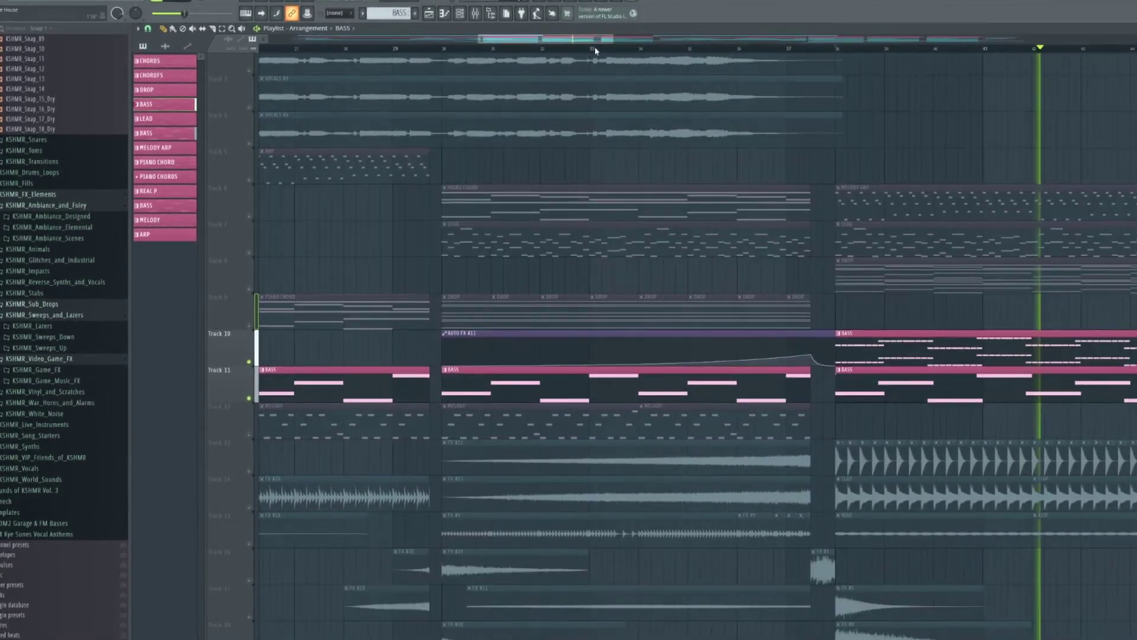
drag(596, 49, 626, 49)
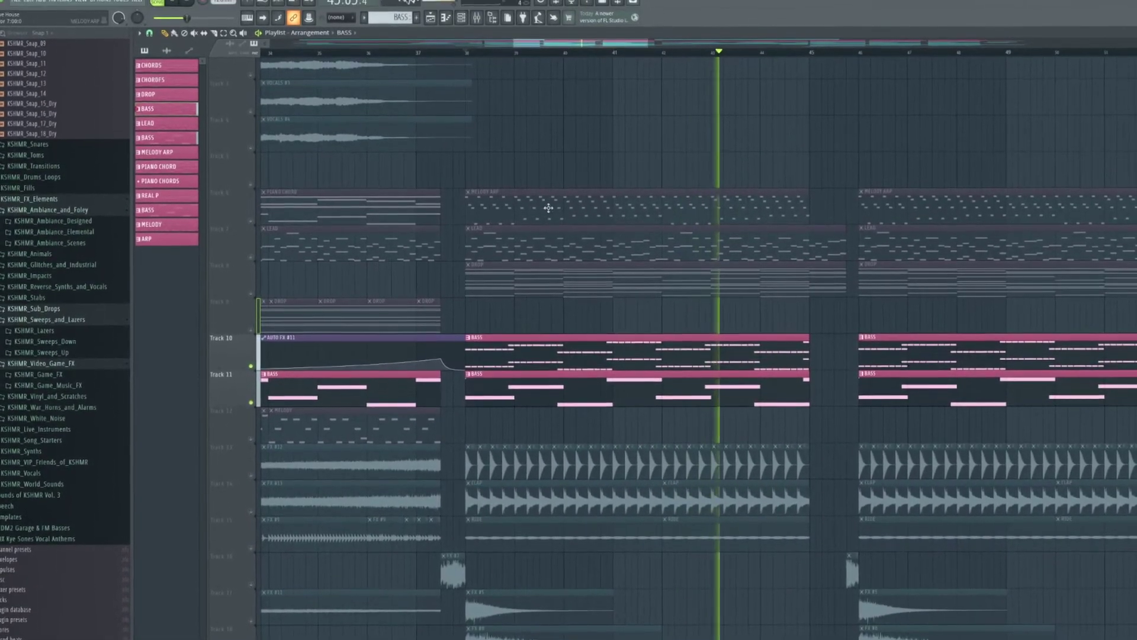
Step: Open the MELODY ARP clip's Drop Arp notes, play the whole pattern from bar 38, and return to the playlist
double_click(548, 208)
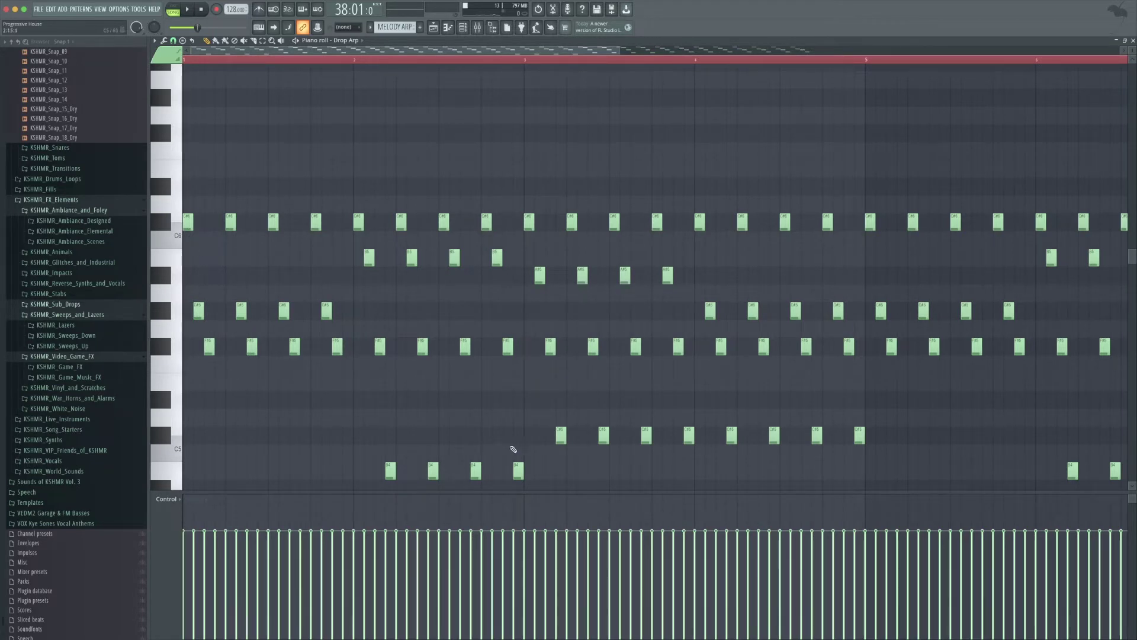
key(space)
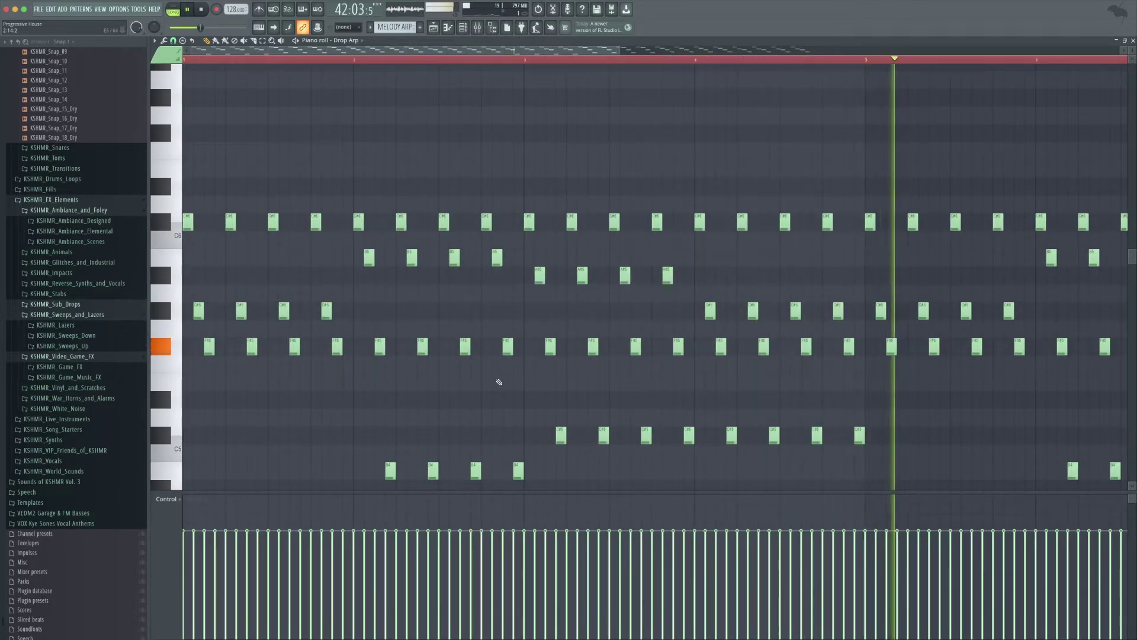
ctrl+scroll(820, 89, down, 4)
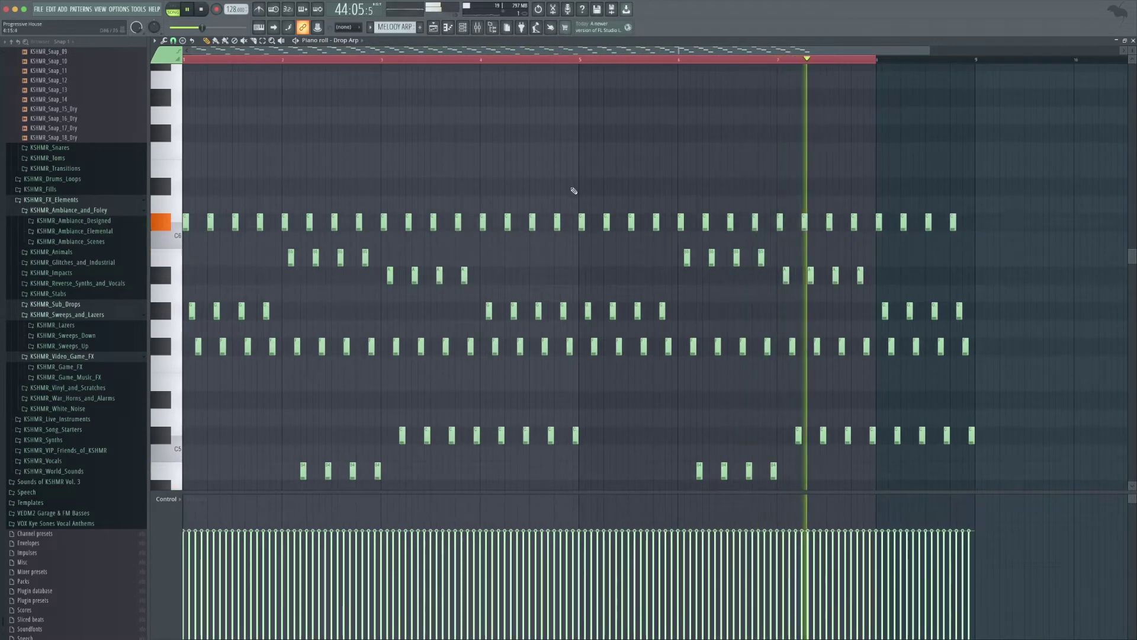
click(436, 28)
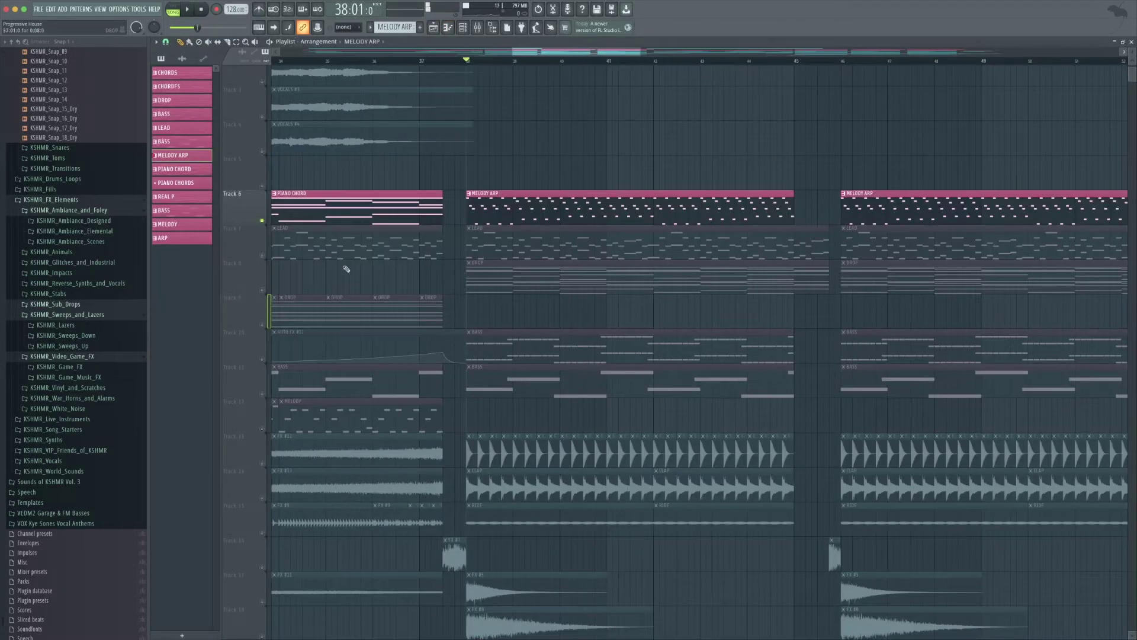
Step: Open the first drop's LEAD clip in the piano roll and play the Lead2 melody from bar 38
double_click(509, 247)
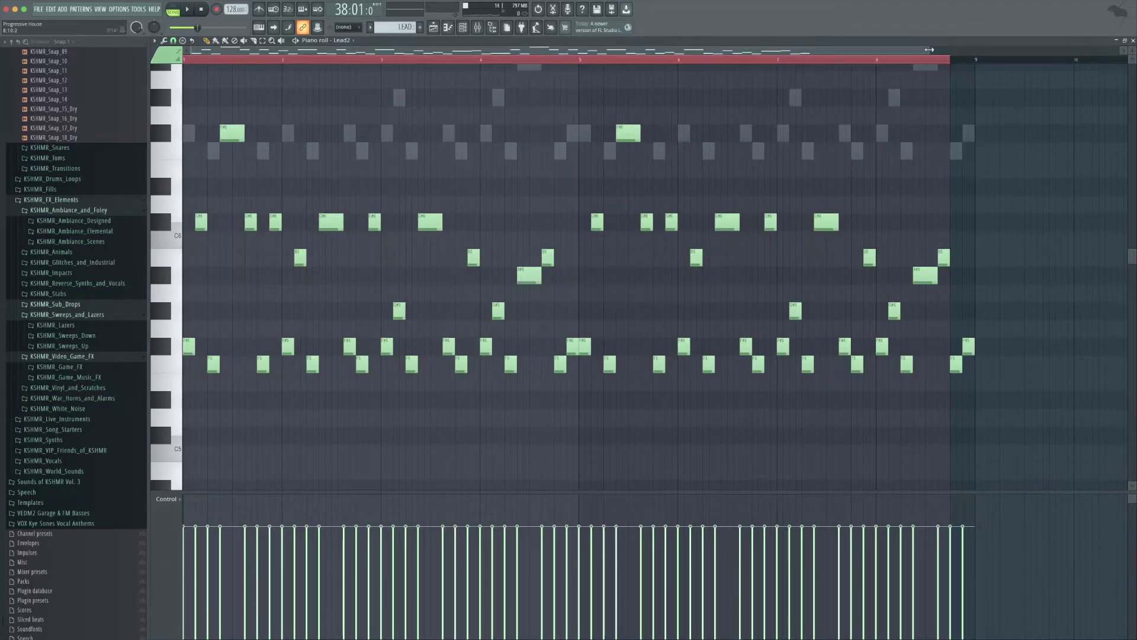
drag(929, 50, 600, 61)
key(space)
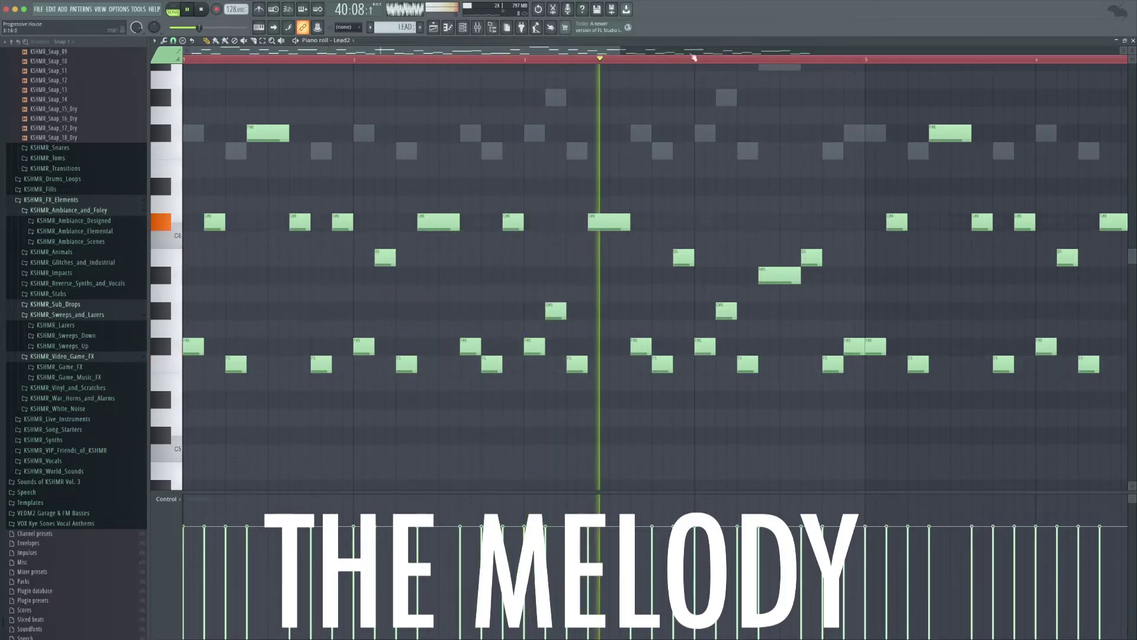
scroll(693, 57, down, 3)
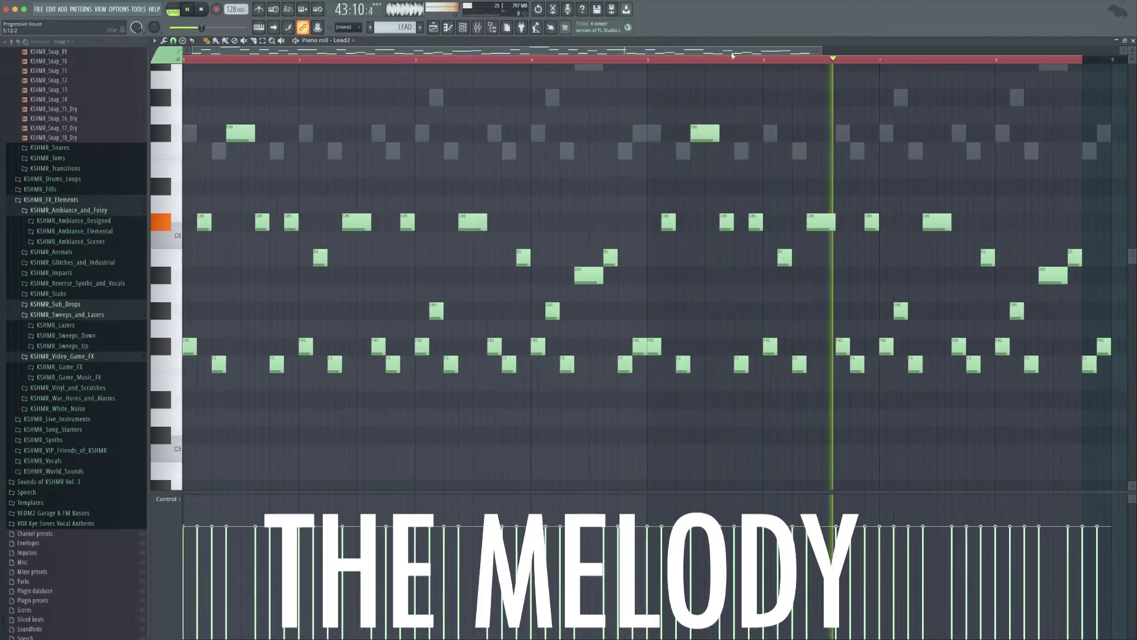
drag(732, 53, 750, 54)
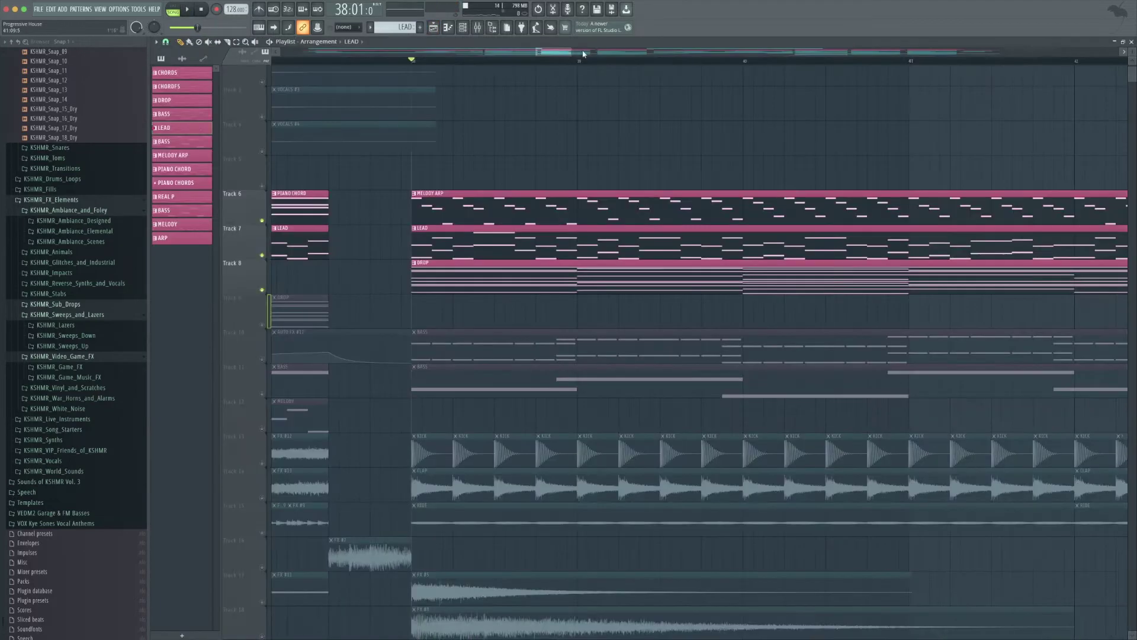
Step: Play the arp, lead and drop chord tracks 6 to 8 from bar 38, and unmute bass tracks 10 and 11 alongside them
drag(572, 52, 625, 56)
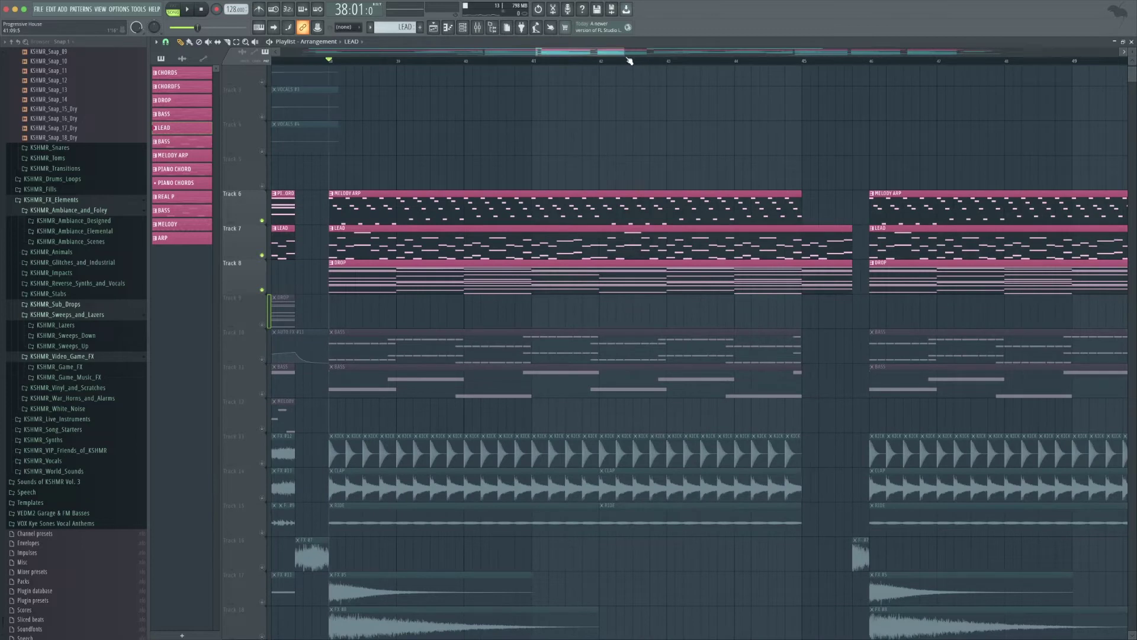
key(space)
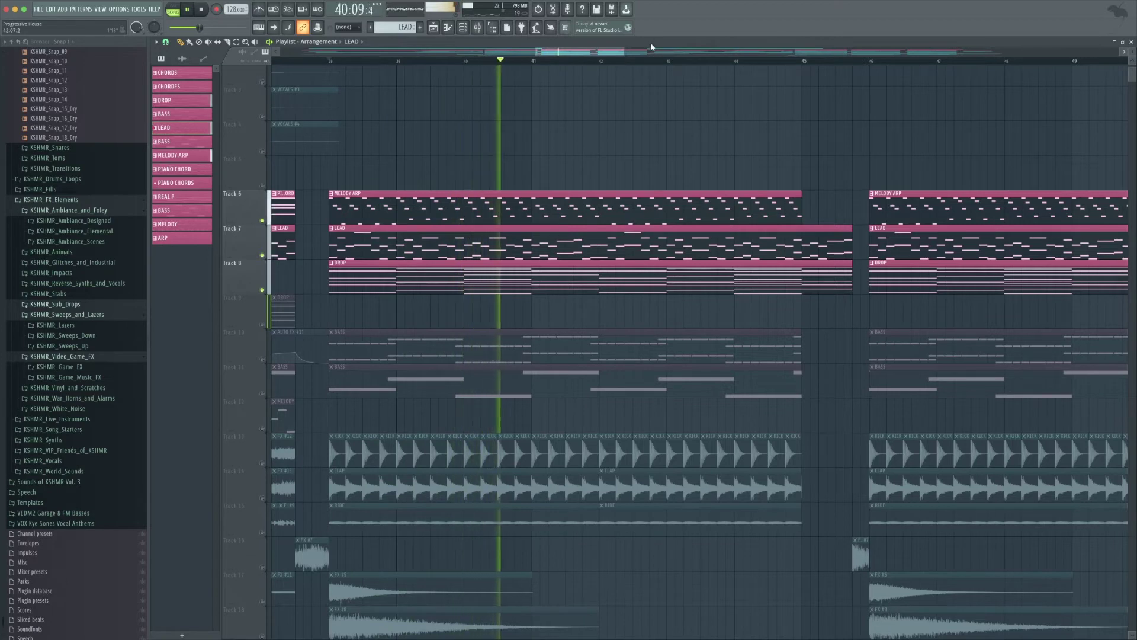
click(262, 359)
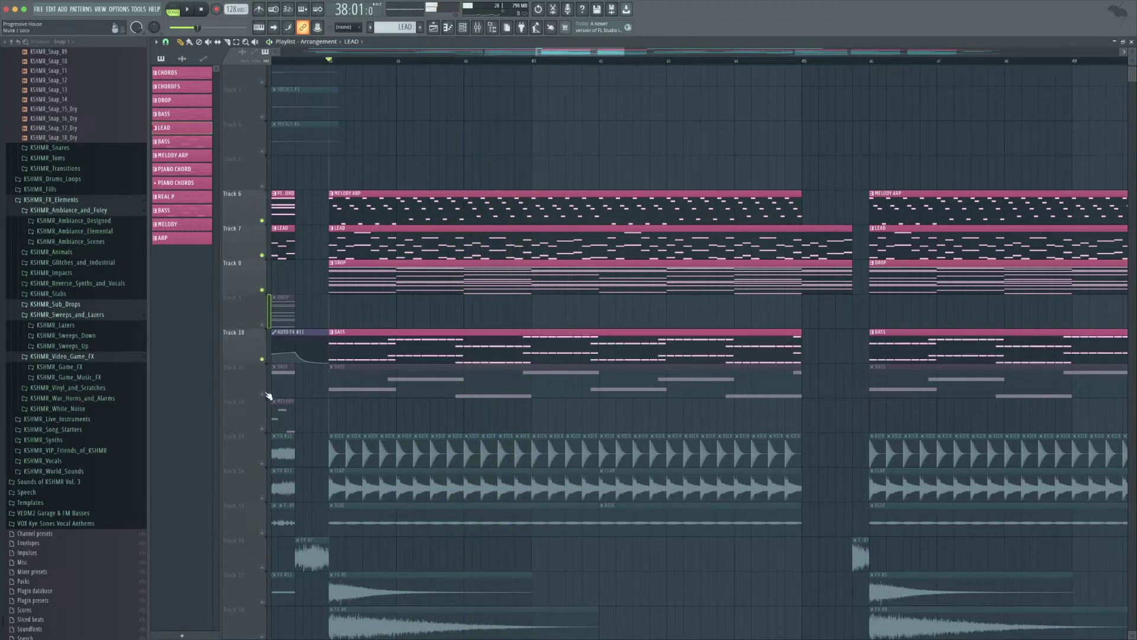
click(262, 394)
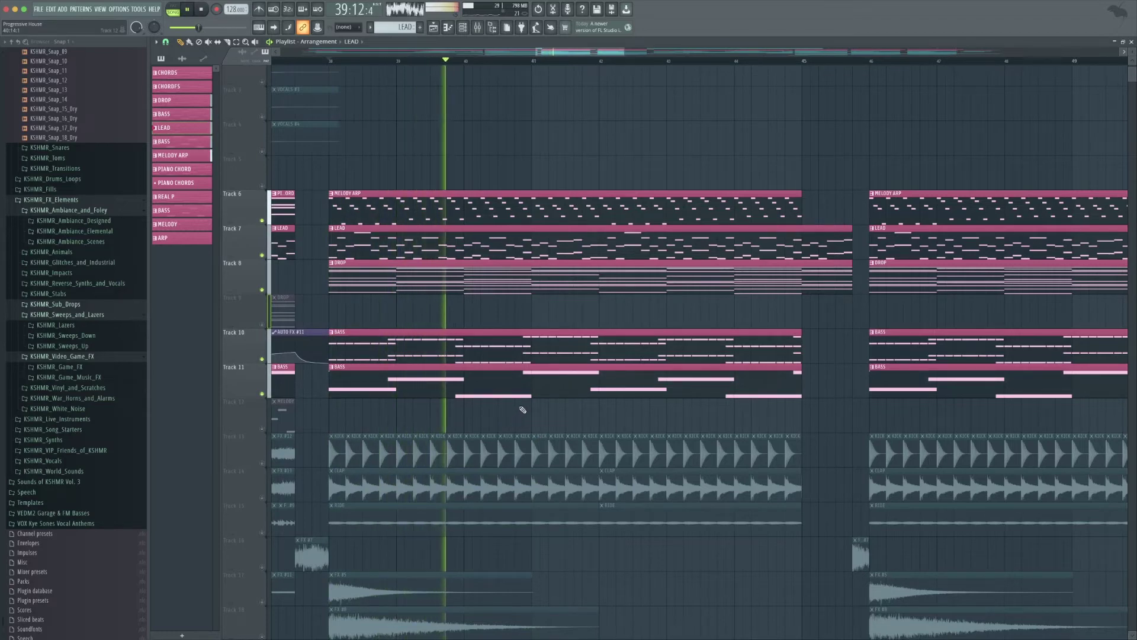
Step: Solo the kick on track 13 and unmute the clap and ride tracks 14 and 15 for playback from bar 38
right_click(267, 462)
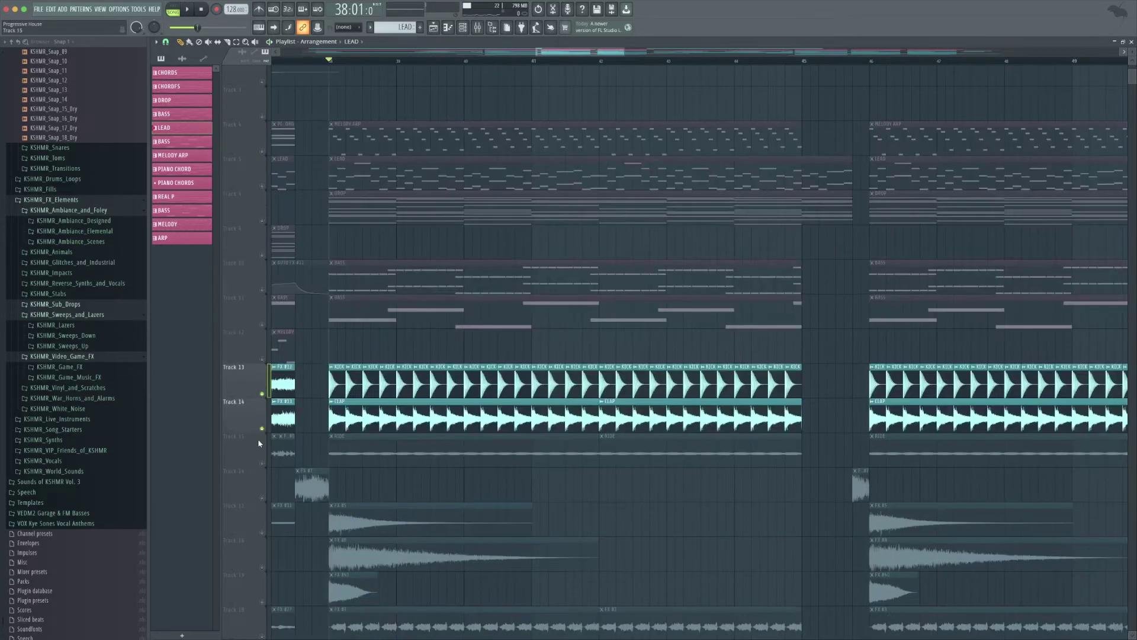
click(264, 464)
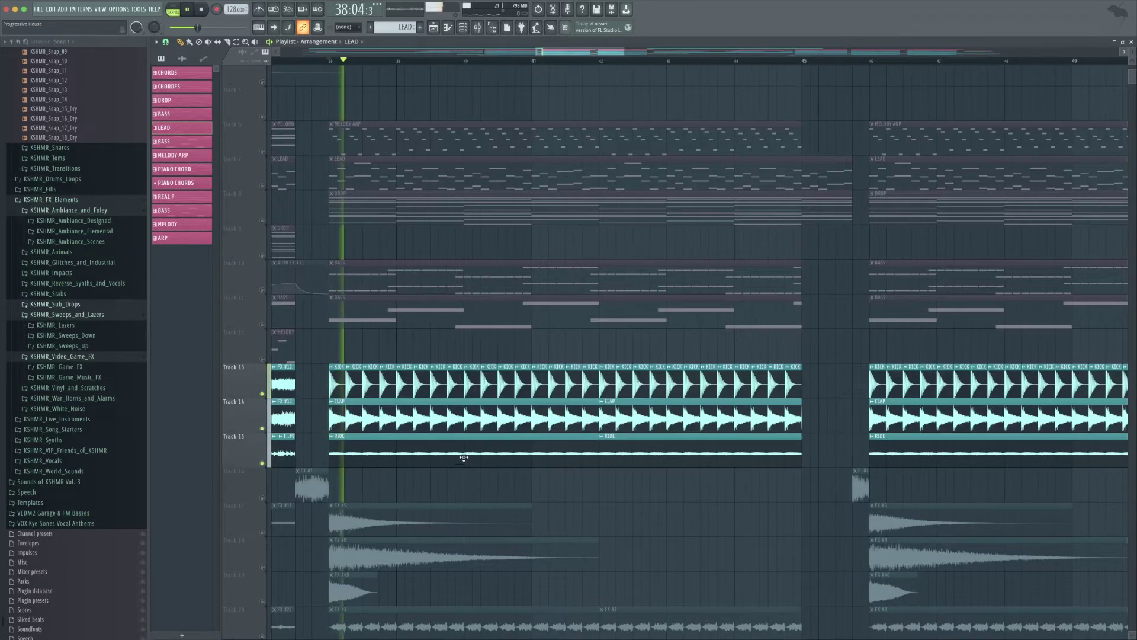
Step: Play the drop's effects and pad layers on tracks 17 to 25 and 29 to 31 from bar 38 and review their clips
scroll(465, 454, down, 3)
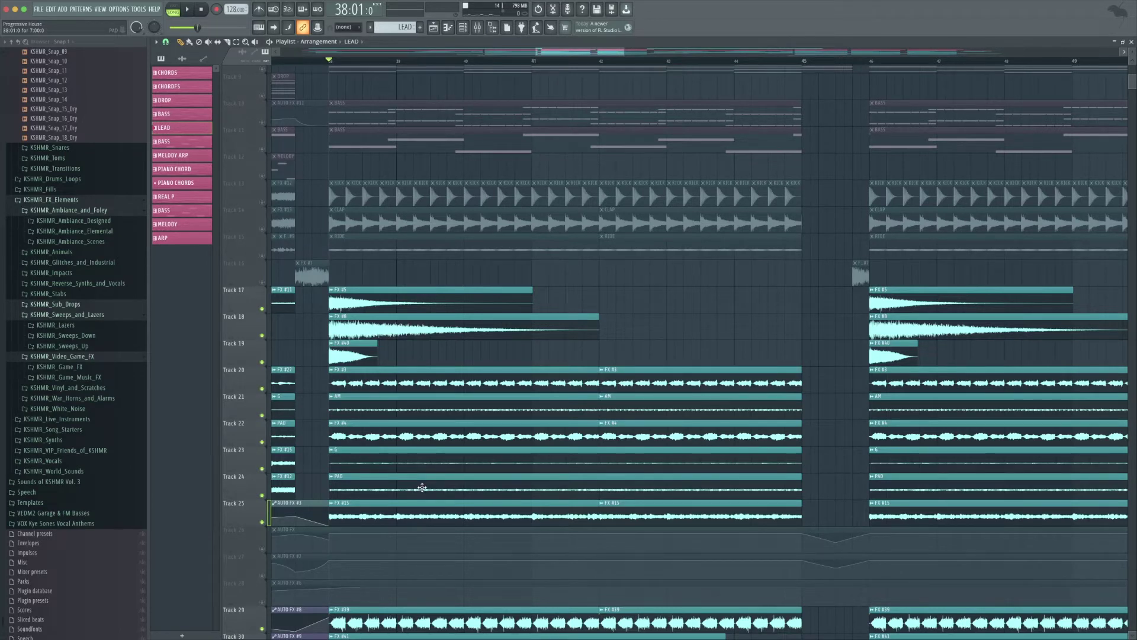
key(space)
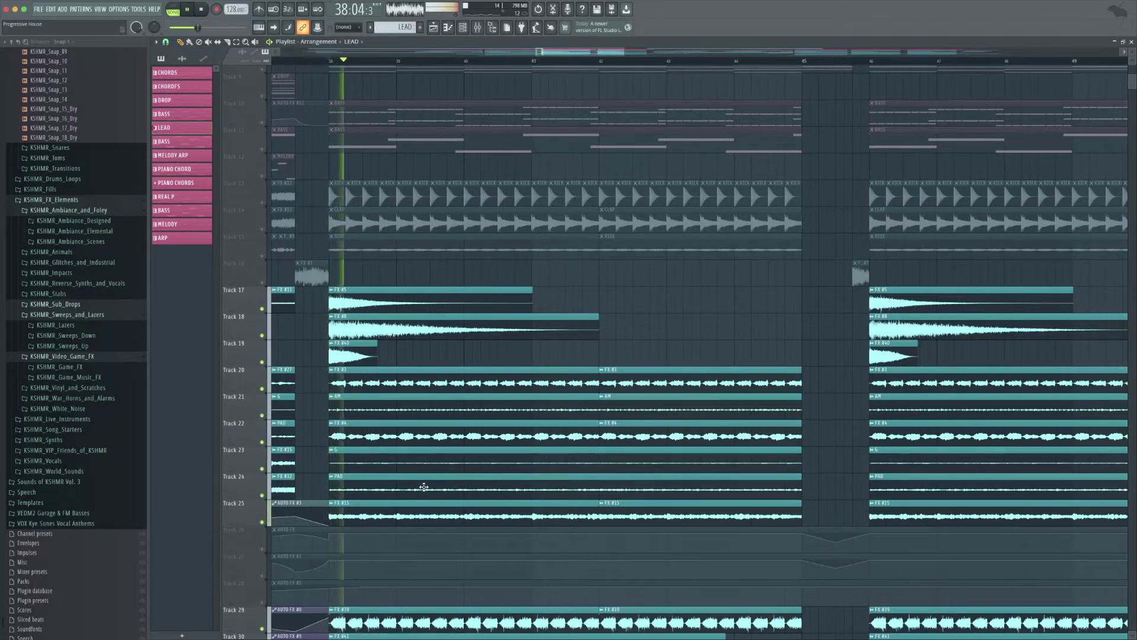
scroll(445, 483, down, 5)
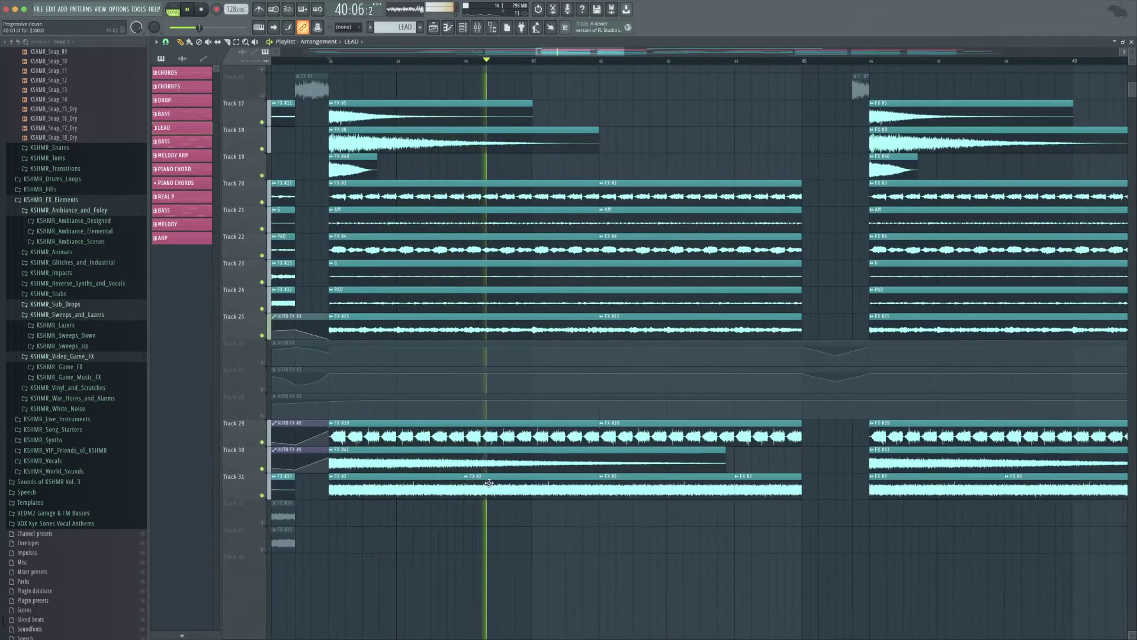
scroll(488, 483, up, 3)
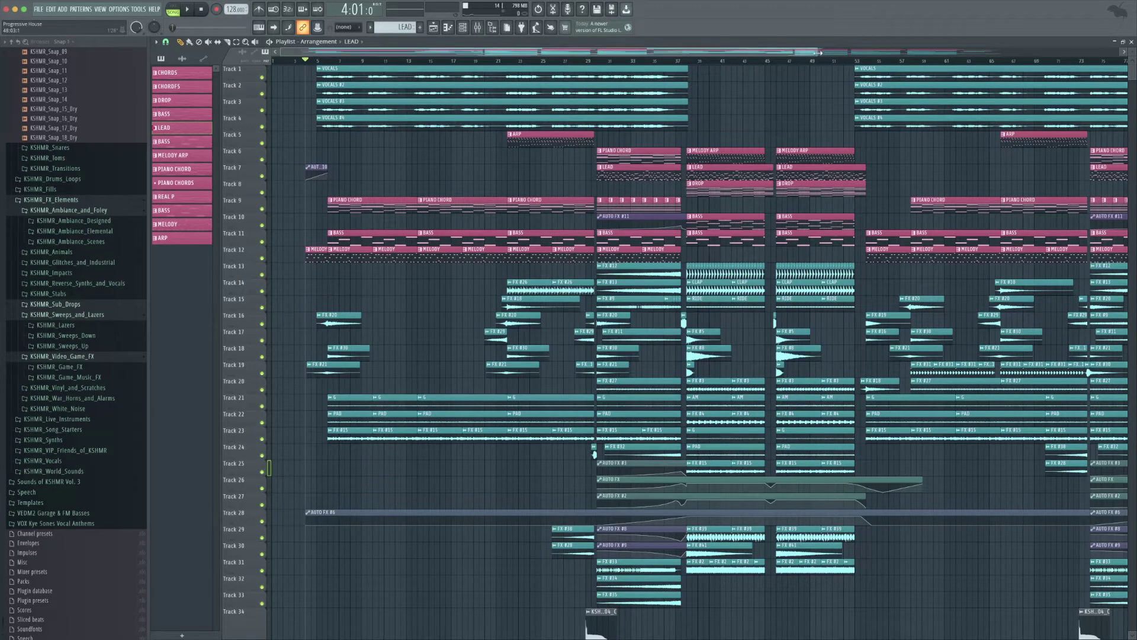
Step: Play the full arrangement from bar 4 with the whole song, tracks 1 to 35, fitted in the playlist view
drag(820, 53, 1022, 53)
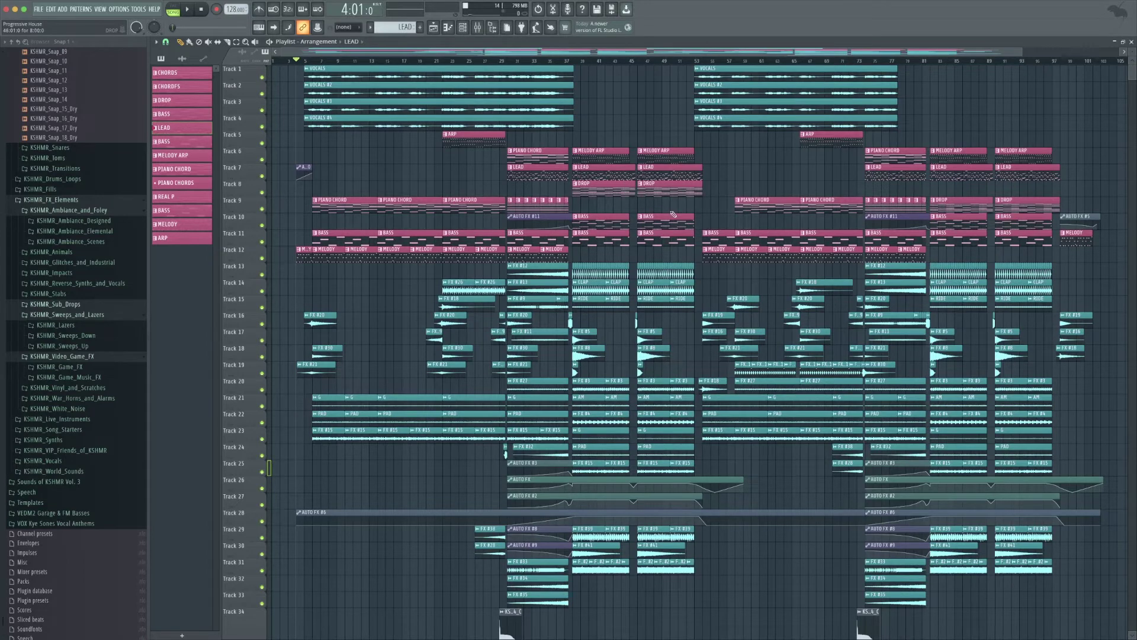
key(space)
scroll(614, 233, down, 2)
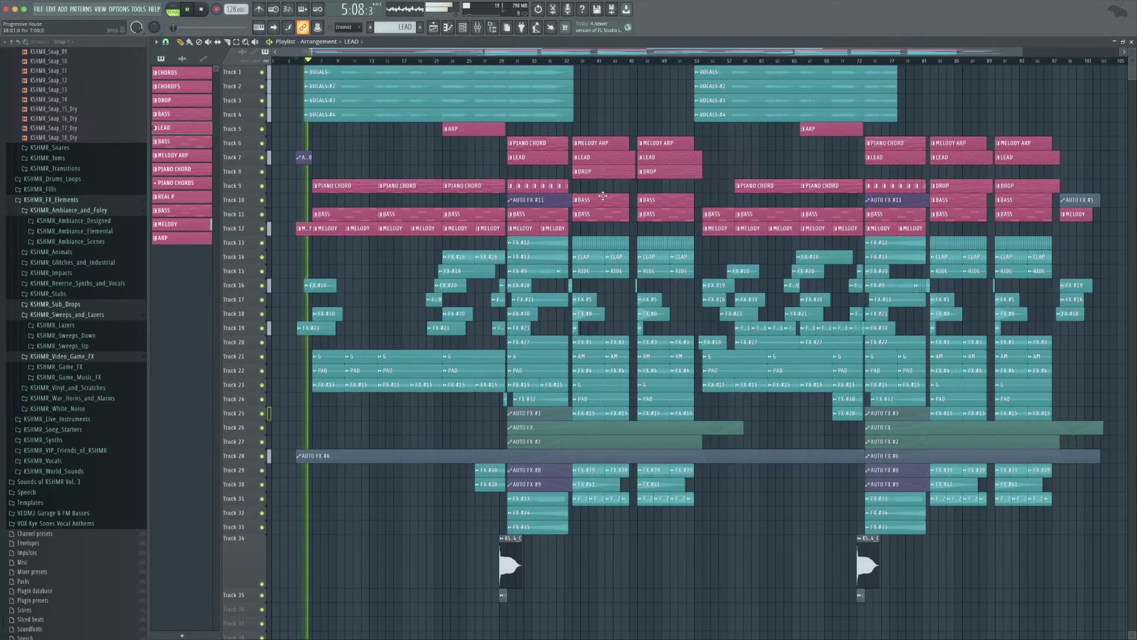
scroll(602, 195, down, 2)
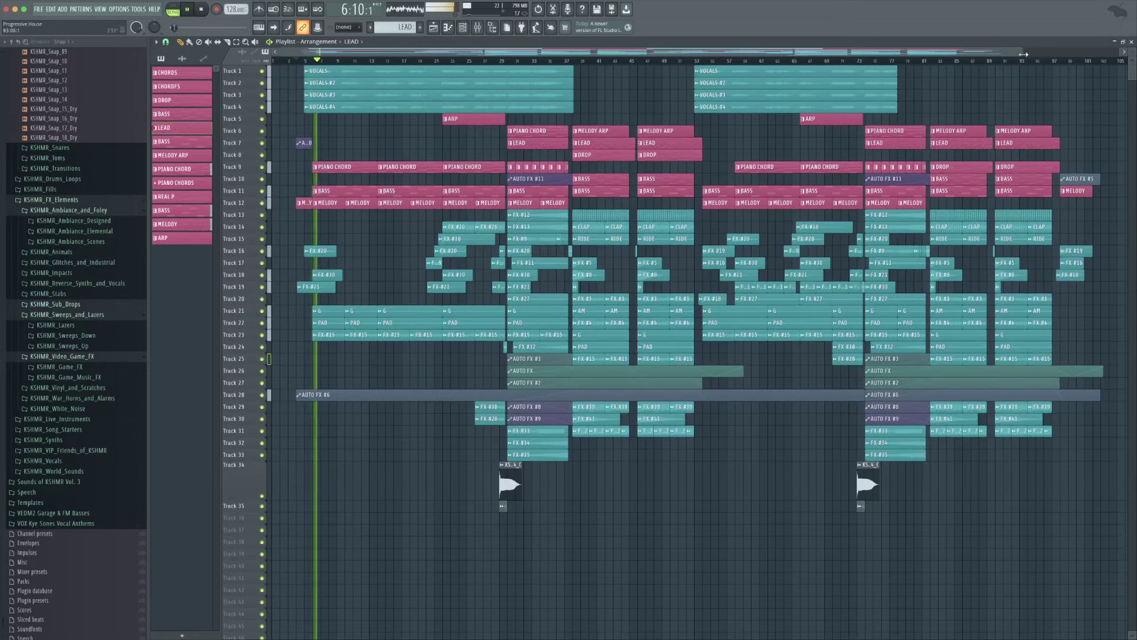
drag(1024, 54, 1099, 54)
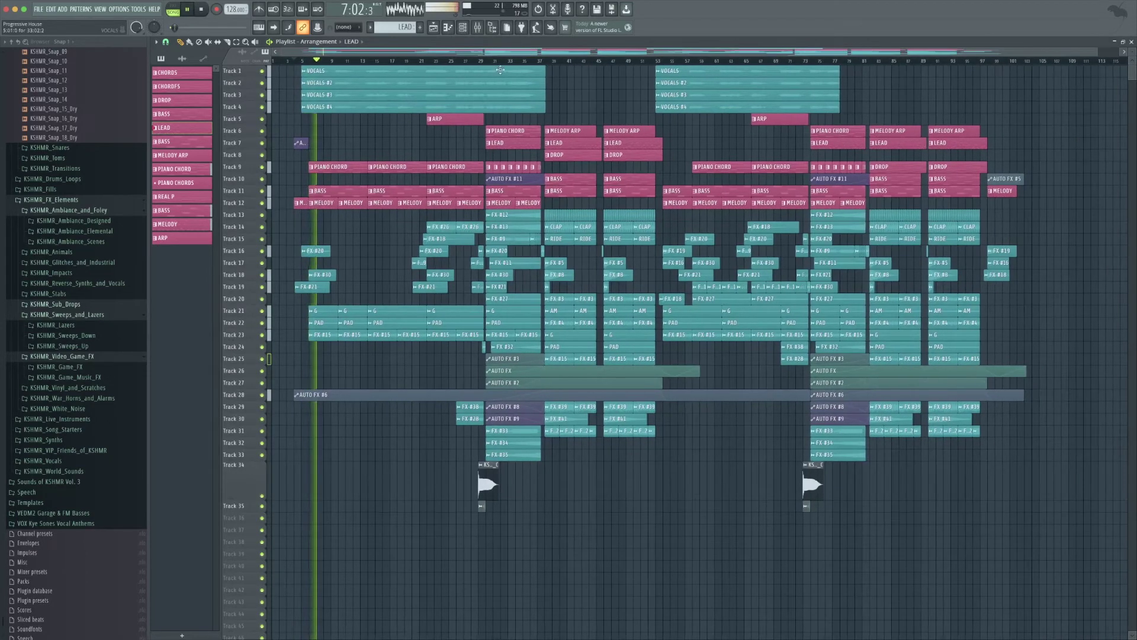
Step: Show the mixer's Master effects chain and open its TR5 Metering plugin during playback
click(479, 30)
click(264, 149)
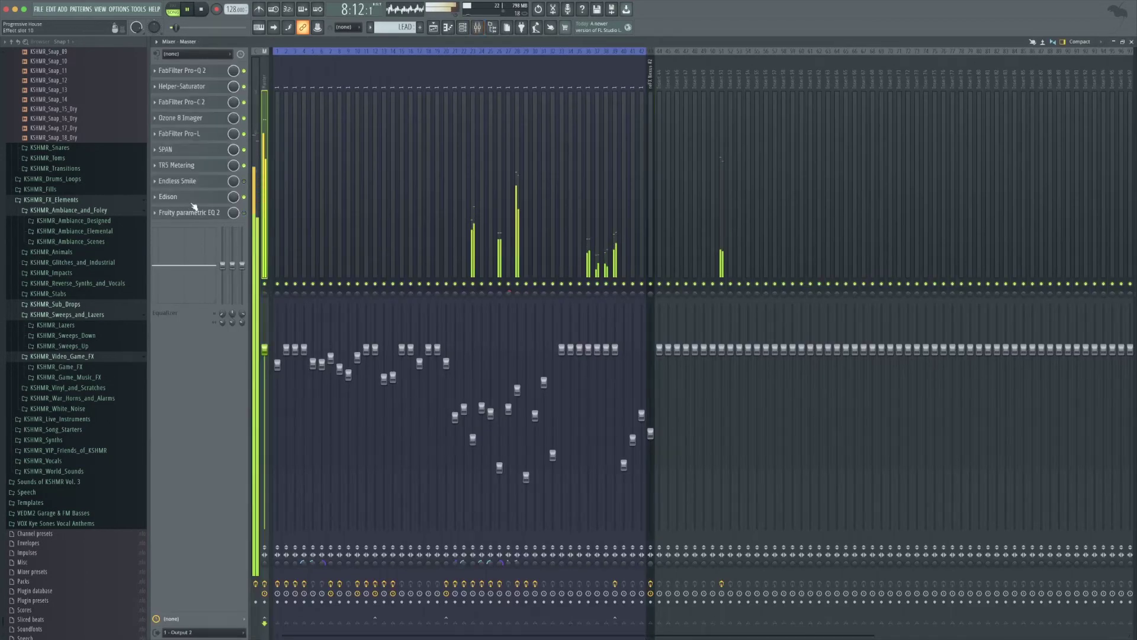
click(191, 164)
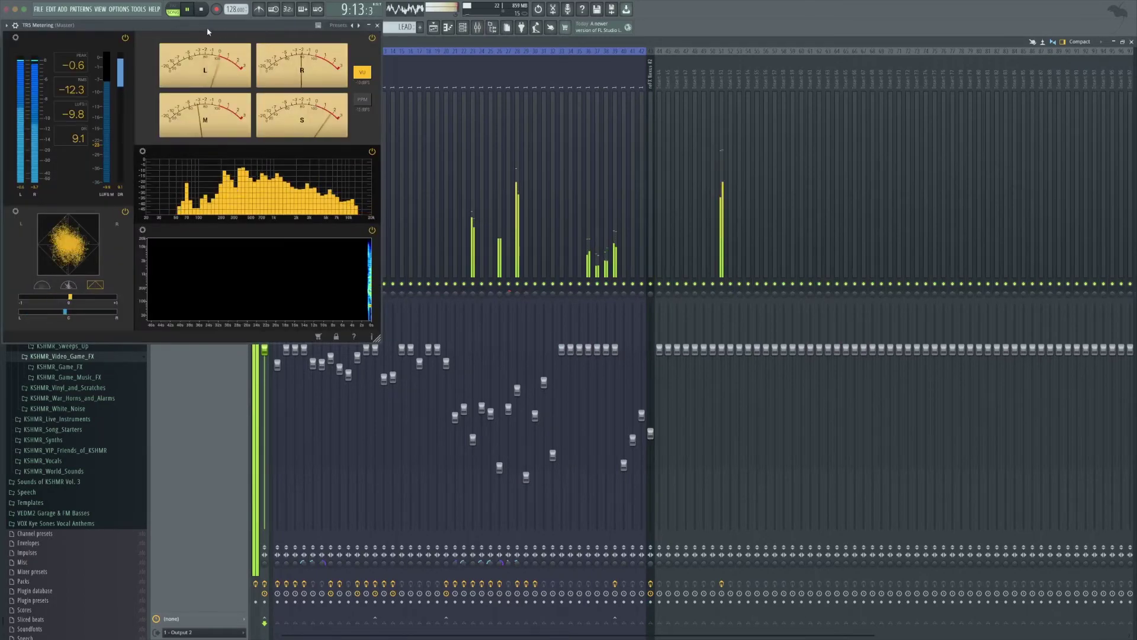
Step: Open SPAN and Ozone 8 Imager from the Master effects chain, placing SPAN beside the TR5 Metering window
click(199, 149)
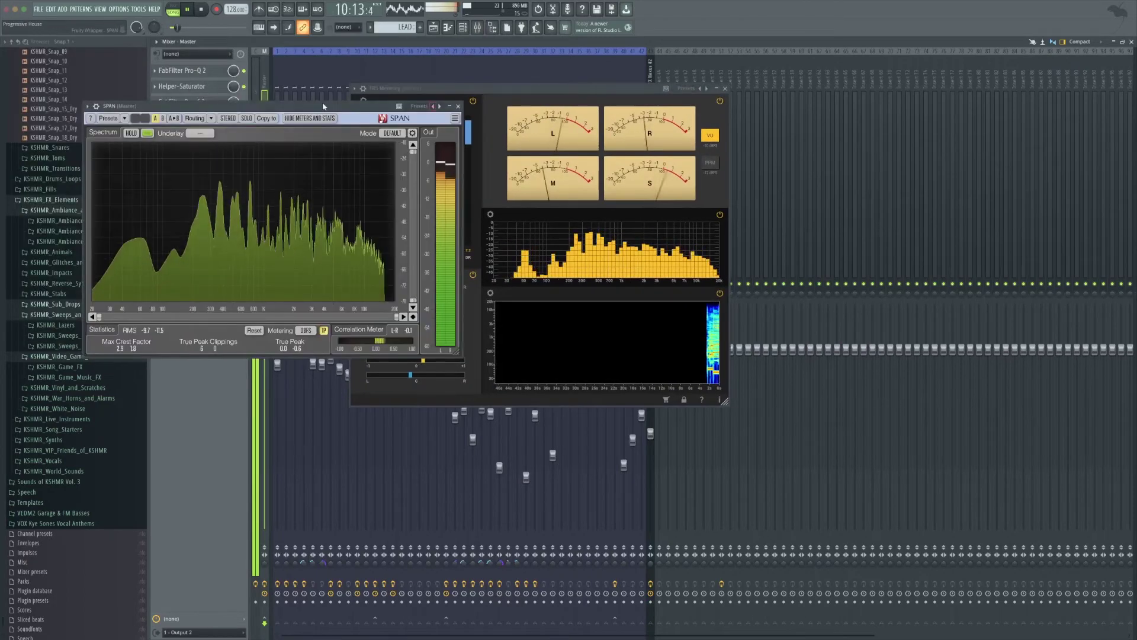
drag(305, 114, 784, 214)
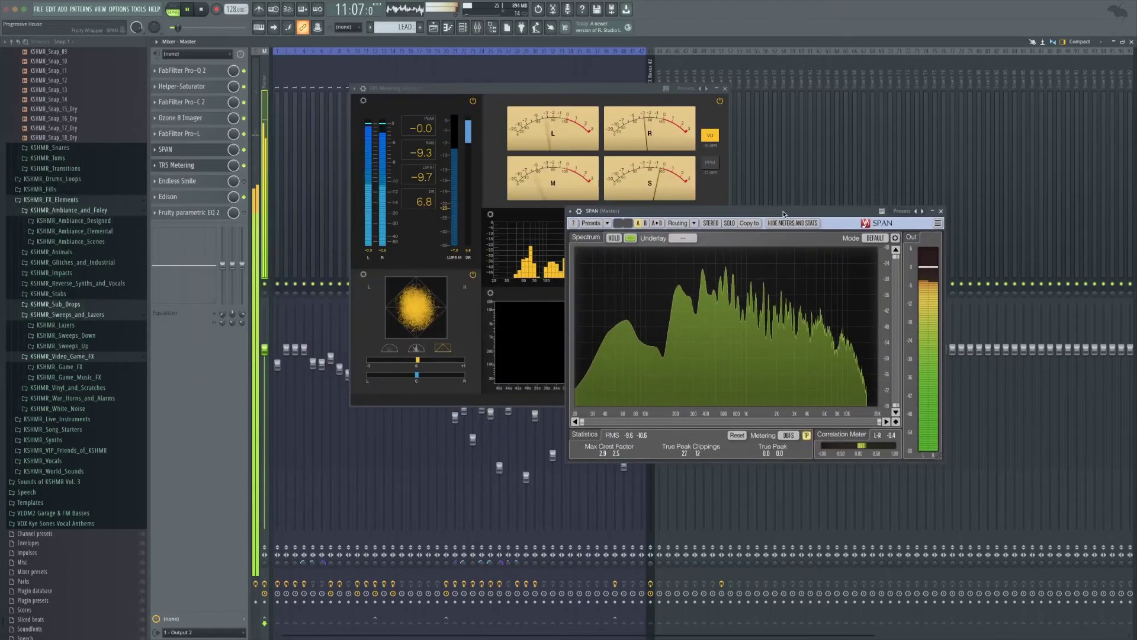
click(199, 119)
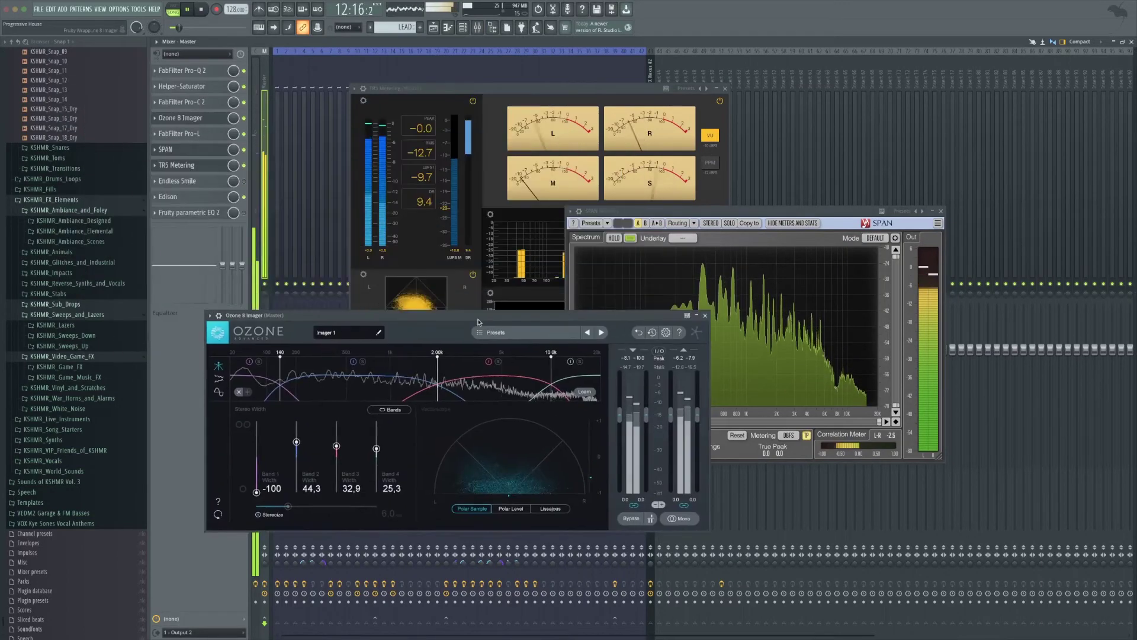
Step: Open the Master's FabFilter Pro-Q 2 and place its window clear of the metering and imager windows
click(199, 72)
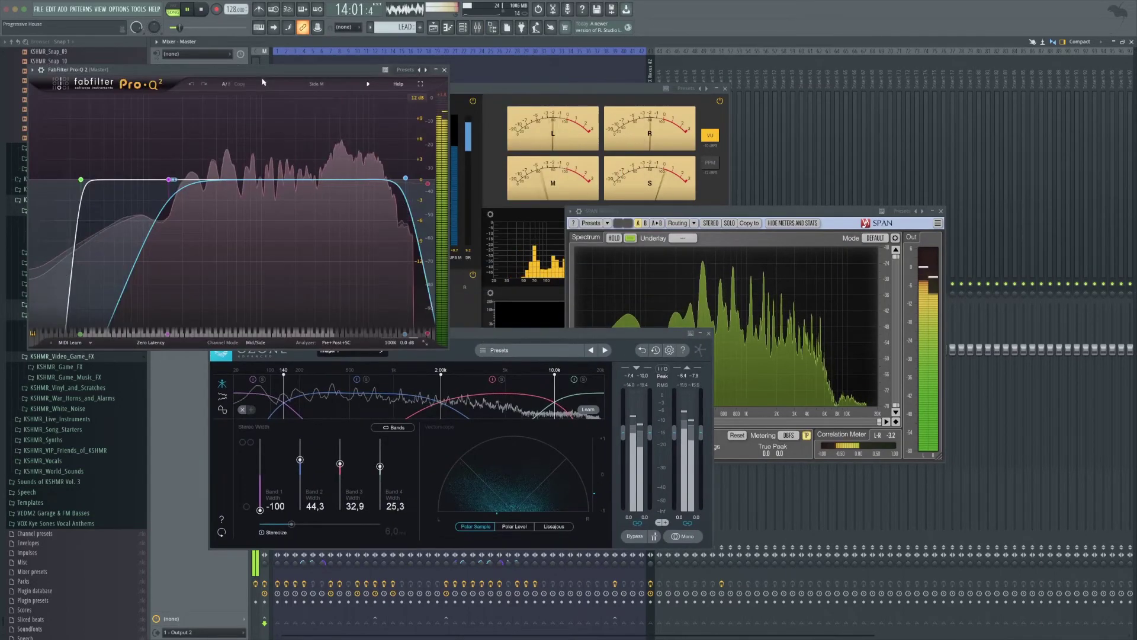
drag(263, 82, 788, 295)
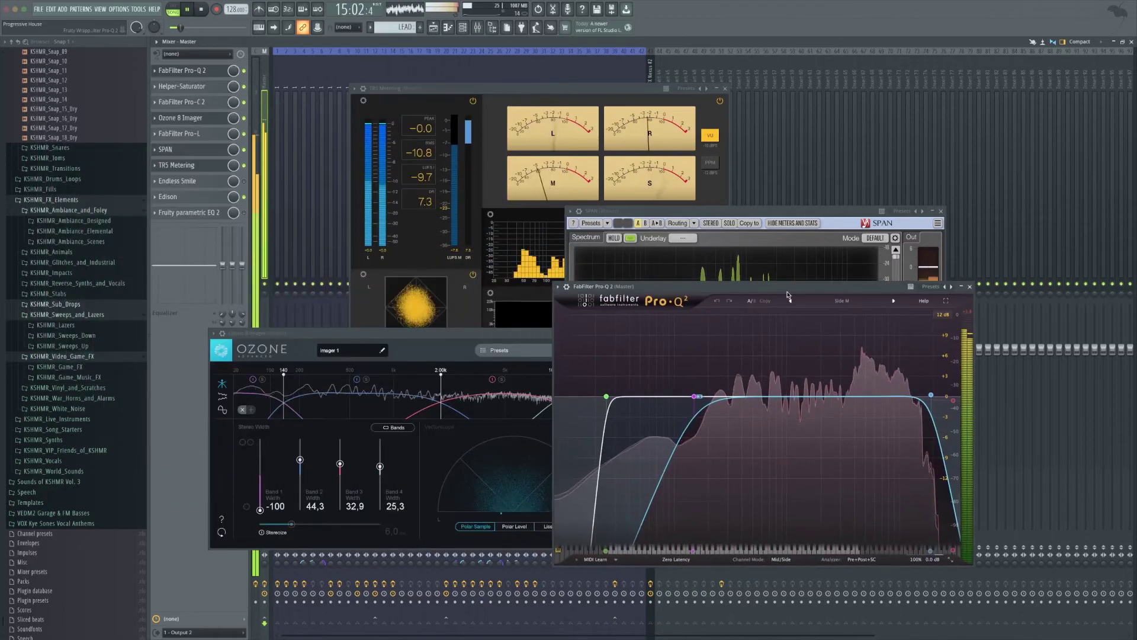
drag(788, 294, 861, 283)
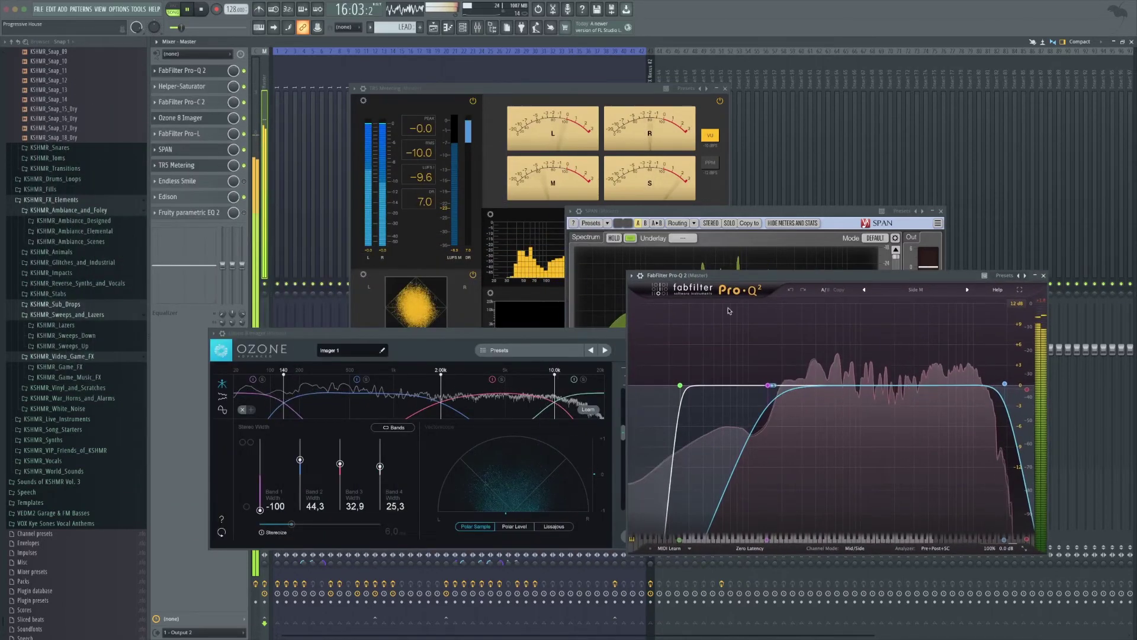
drag(737, 282, 847, 361)
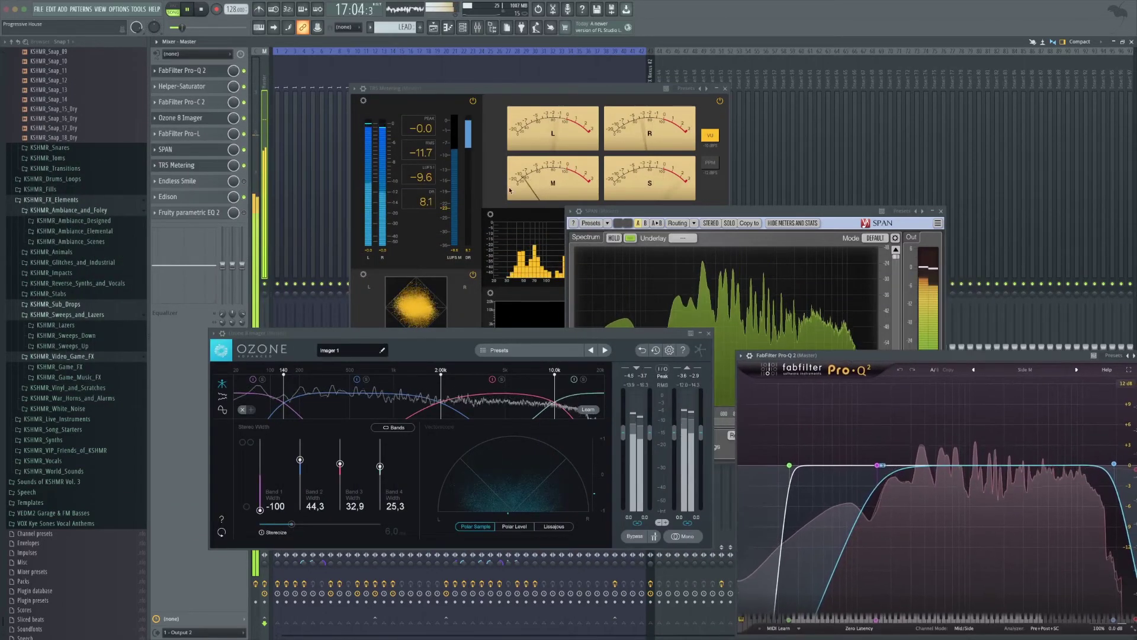
Step: Close the TR5 Metering, SPAN, Ozone 8 Imager and Pro-Q 2 windows and return to the playlist
click(435, 29)
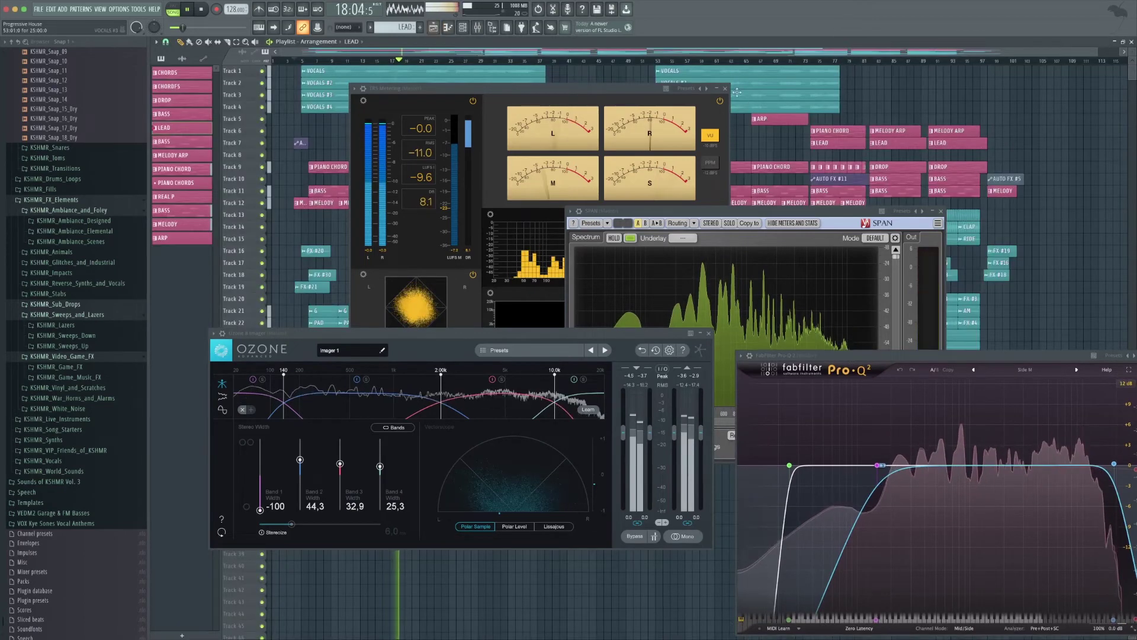
click(726, 90)
click(934, 213)
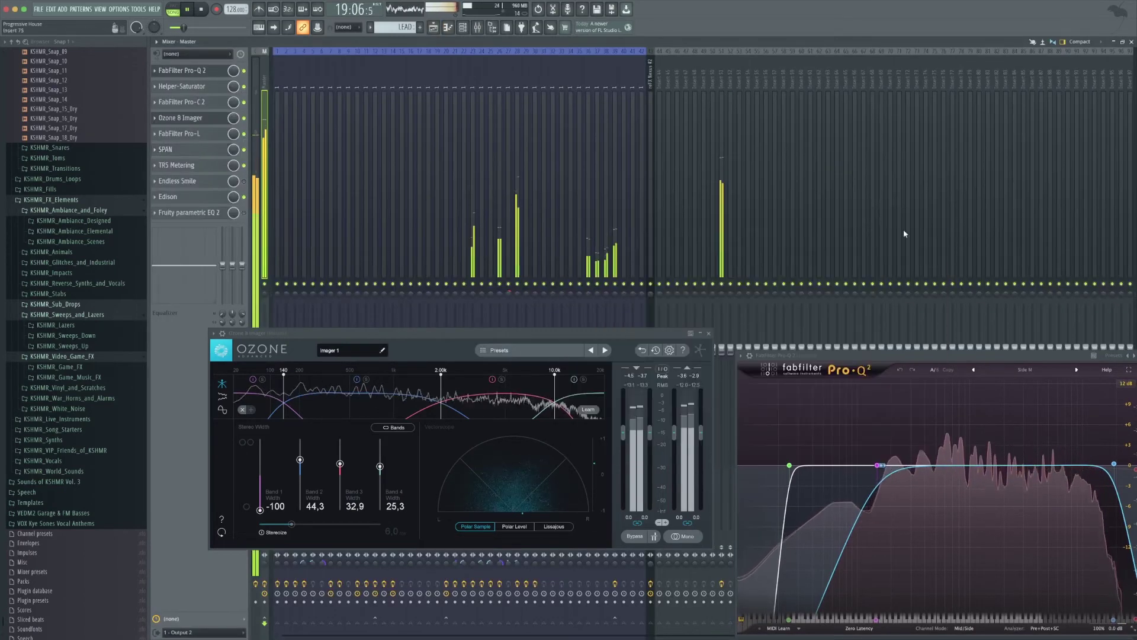
click(710, 334)
drag(916, 361, 553, 282)
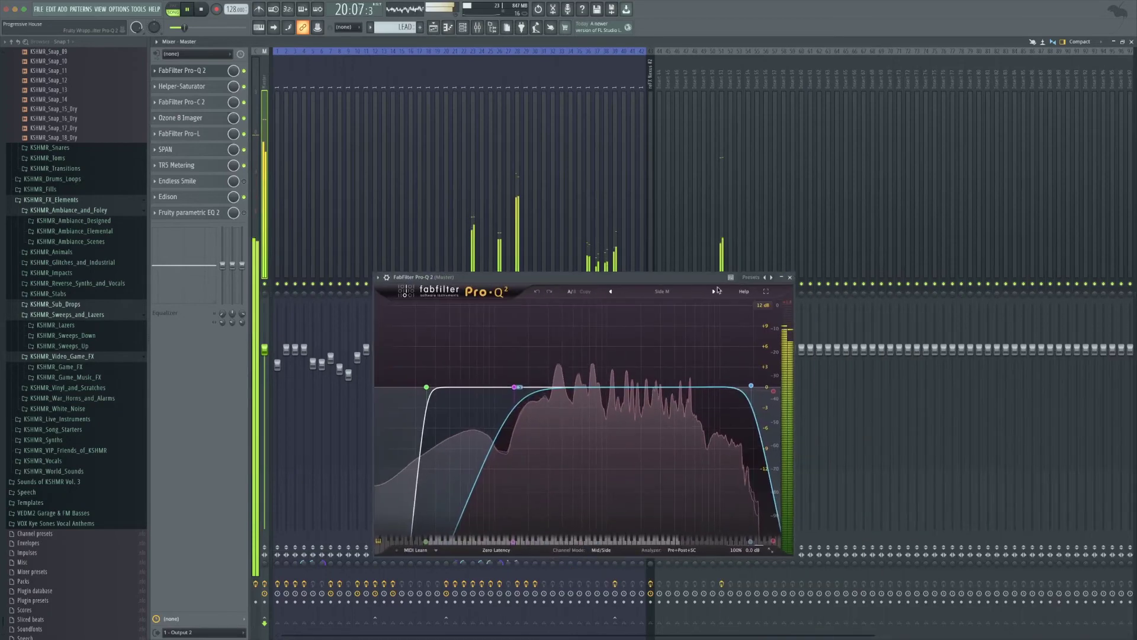
click(792, 278)
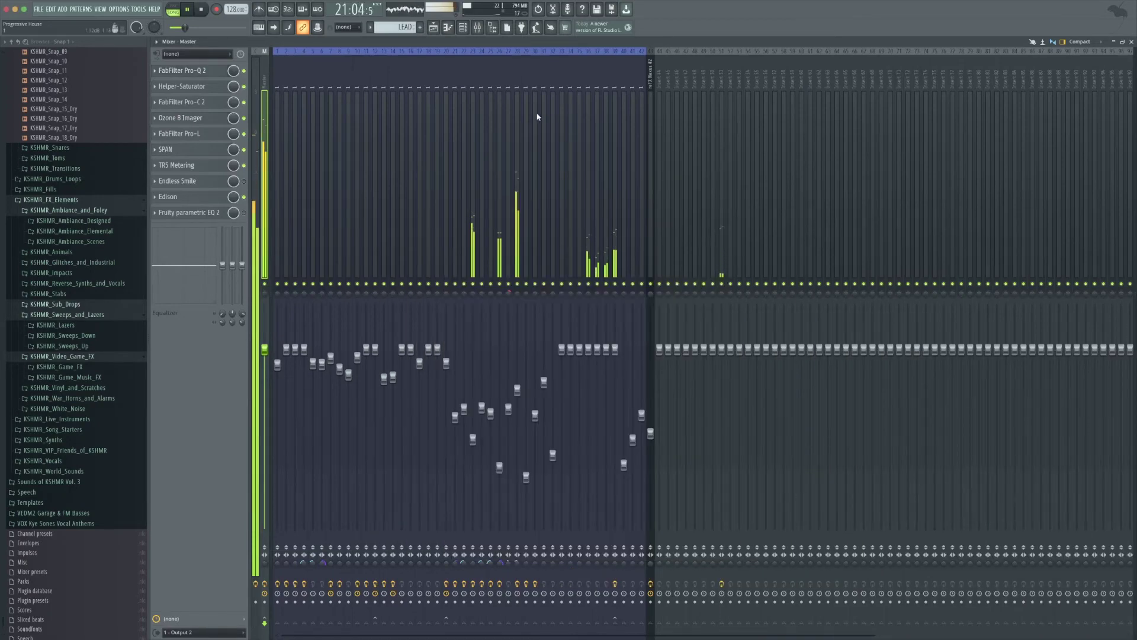
click(436, 29)
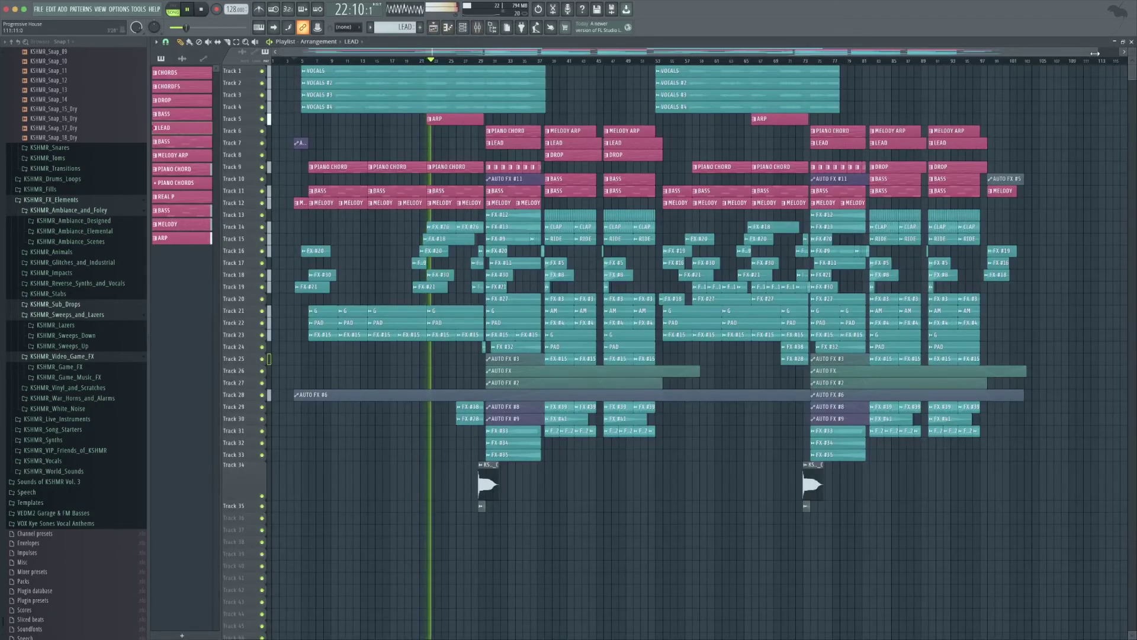
Step: Examine the waveforms, note patterns and automation clips on tracks 1 to 35 around the first build-up and drop
drag(1095, 53, 588, 53)
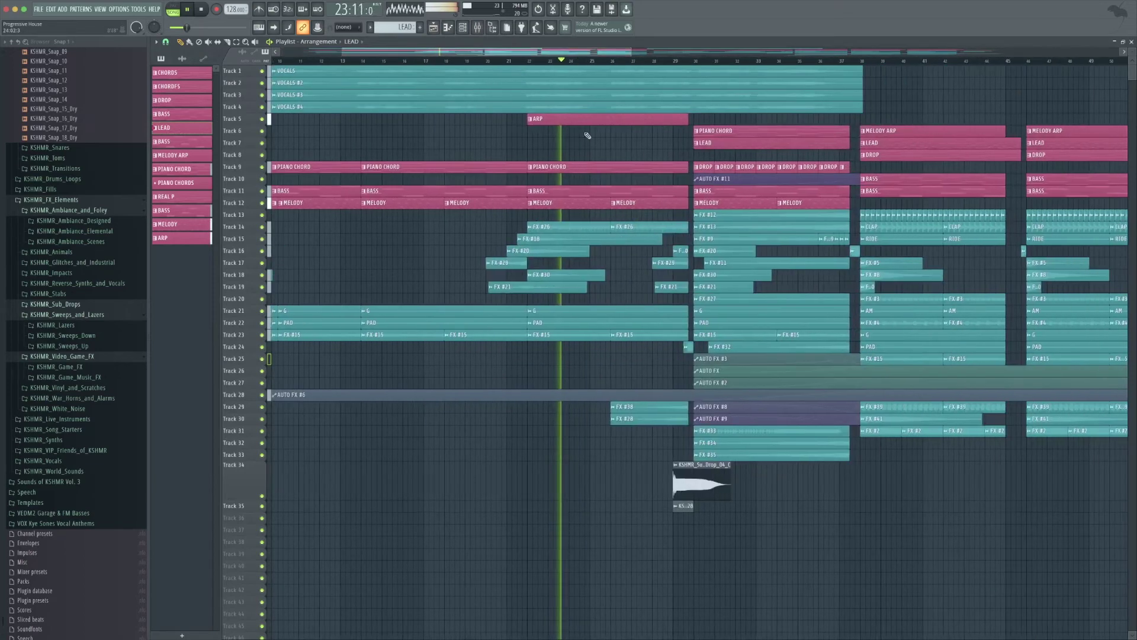
scroll(628, 253, up, 5)
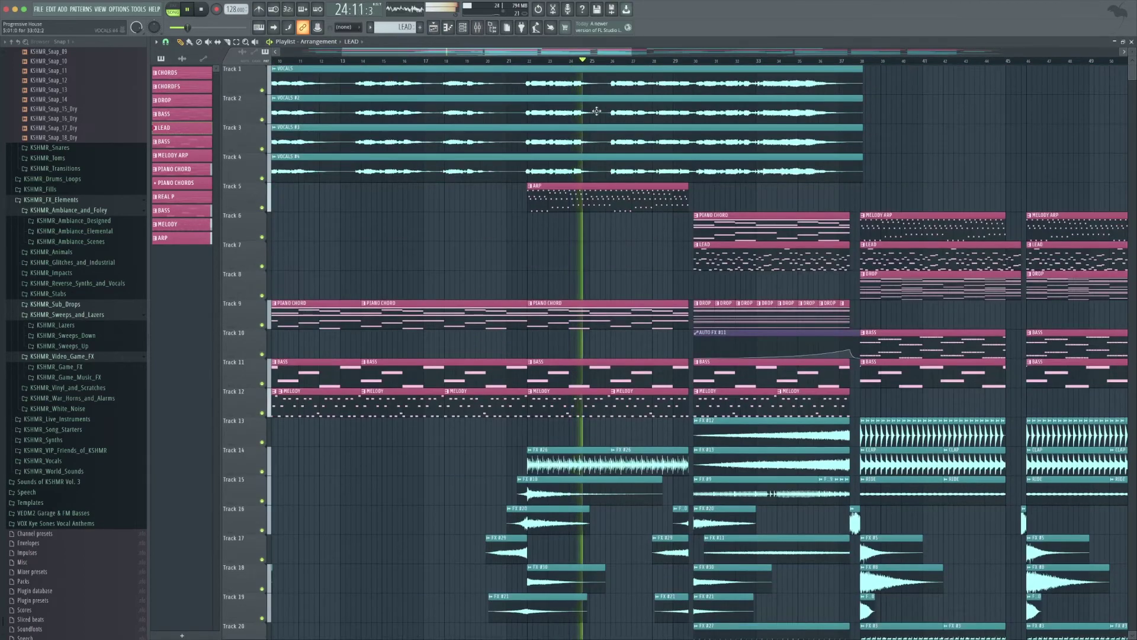
drag(629, 55, 786, 76)
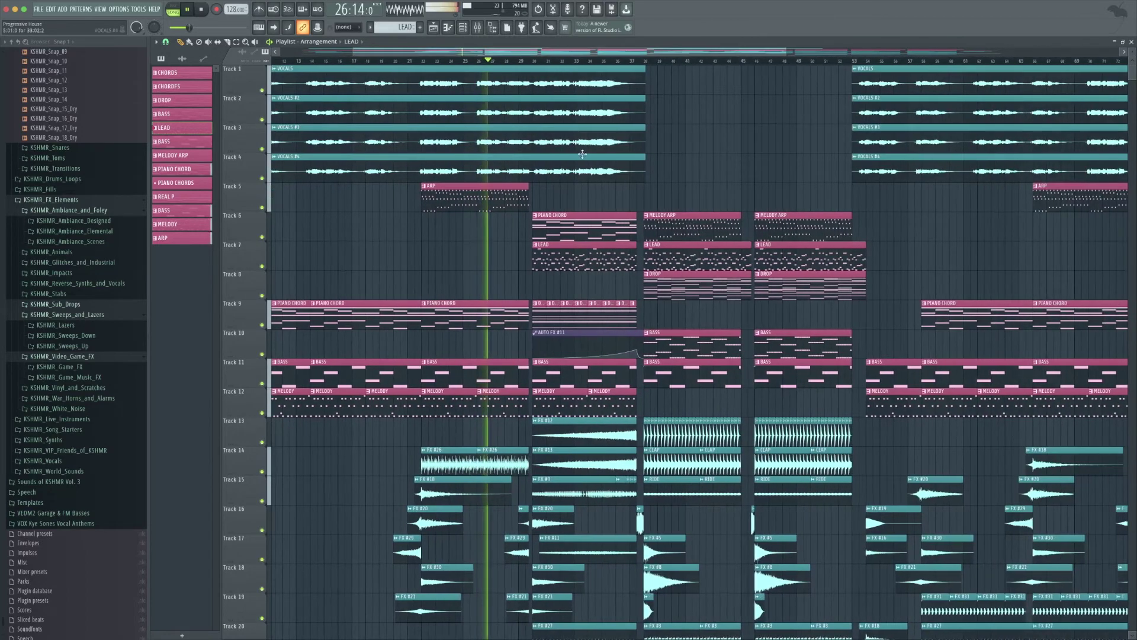
scroll(661, 178, down, 4)
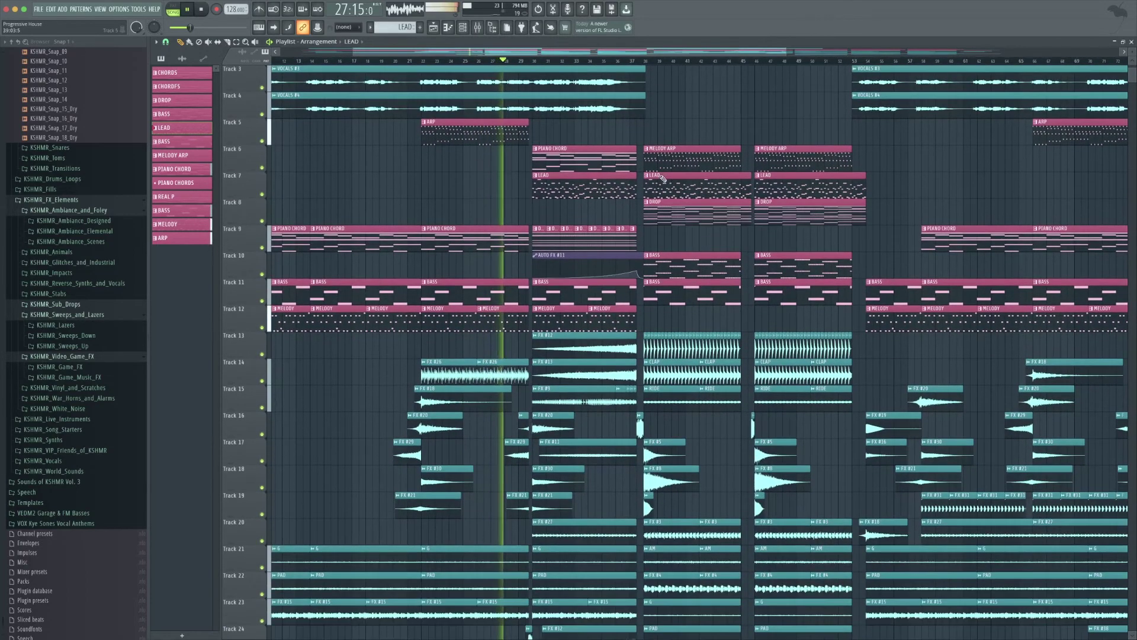
scroll(662, 178, down, 5)
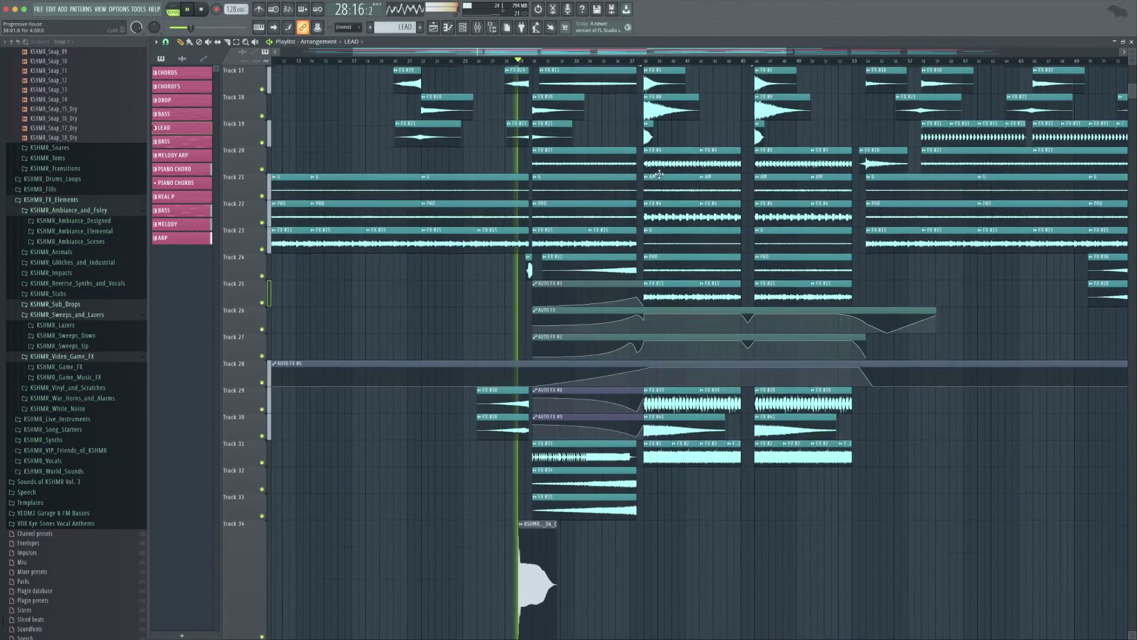
scroll(659, 174, down, 4)
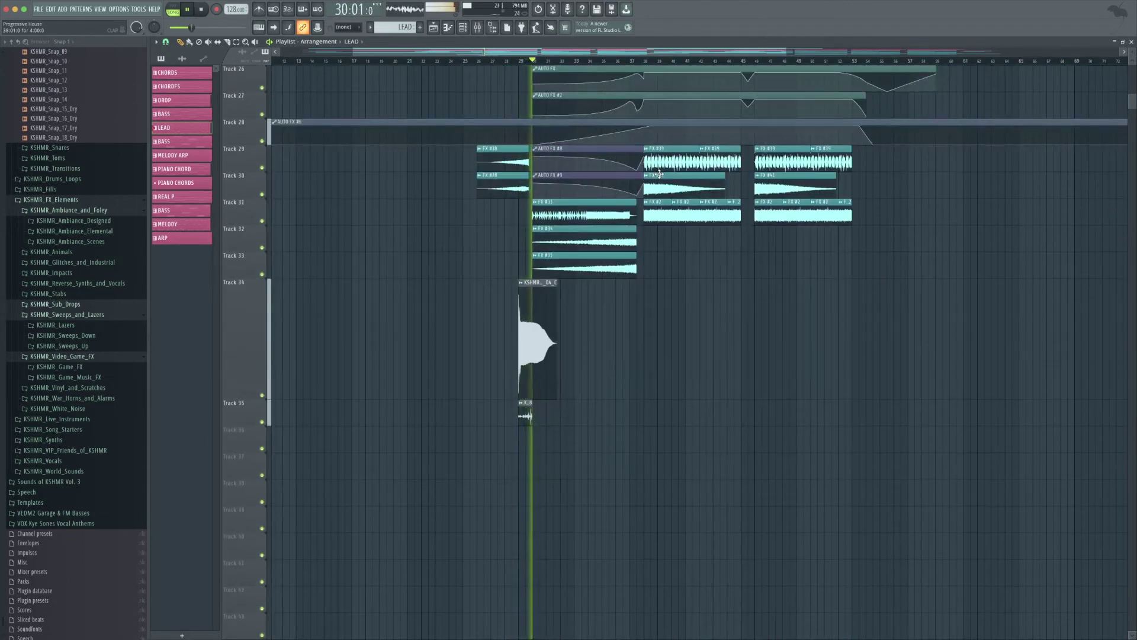
scroll(659, 174, up, 10)
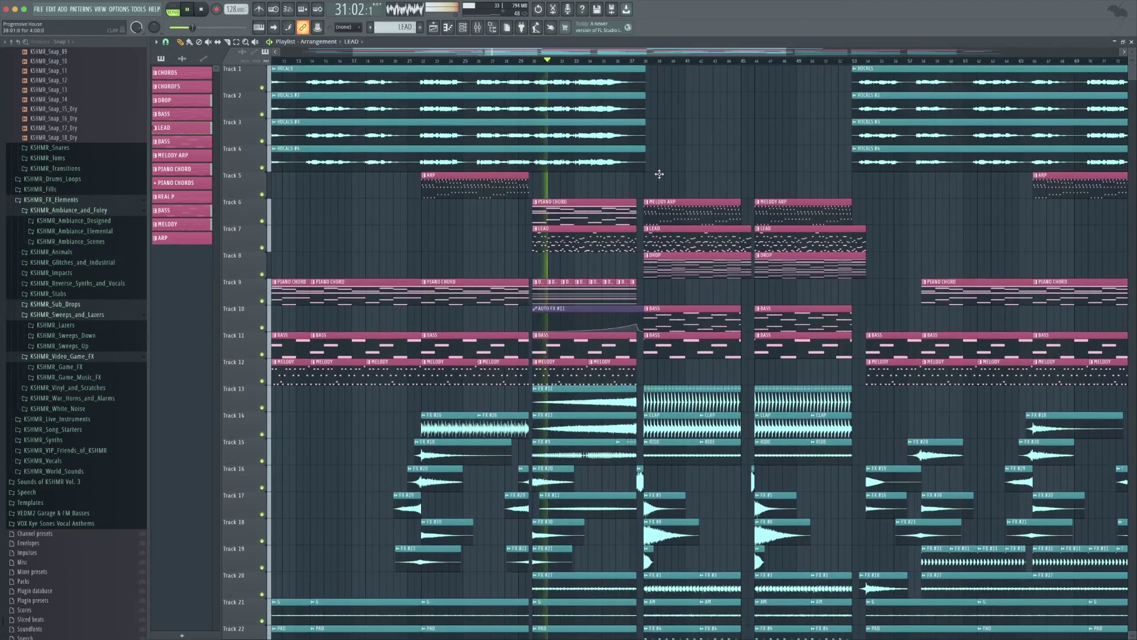
Step: Follow the playback from the first build-up into the second verse with both halves of the arrangement in view
drag(785, 51, 915, 51)
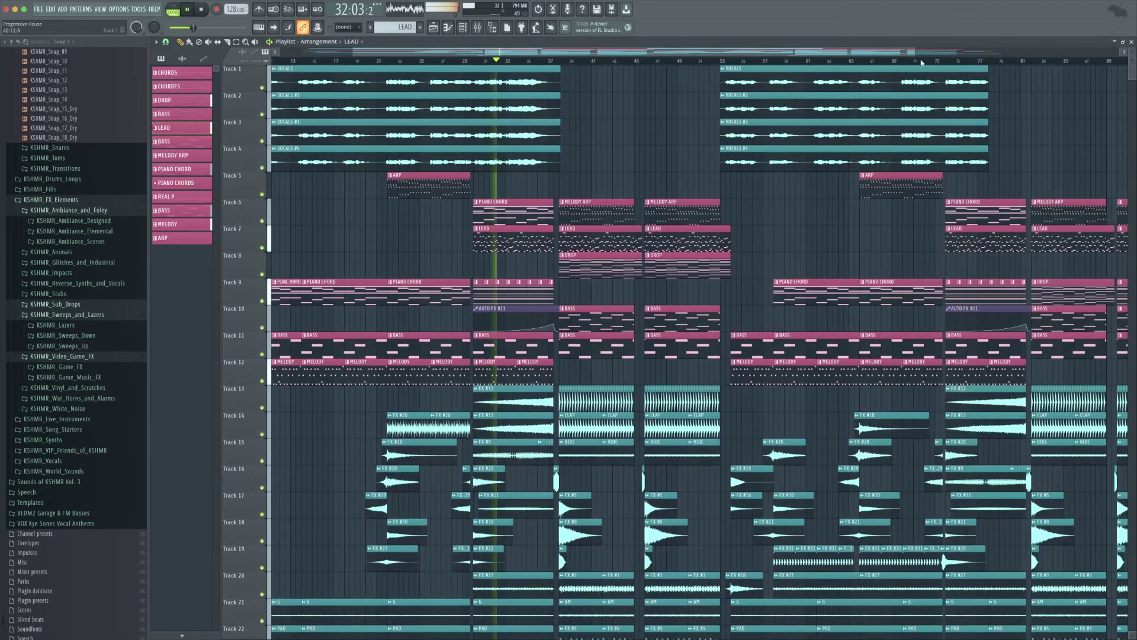
scroll(809, 225, down, 4)
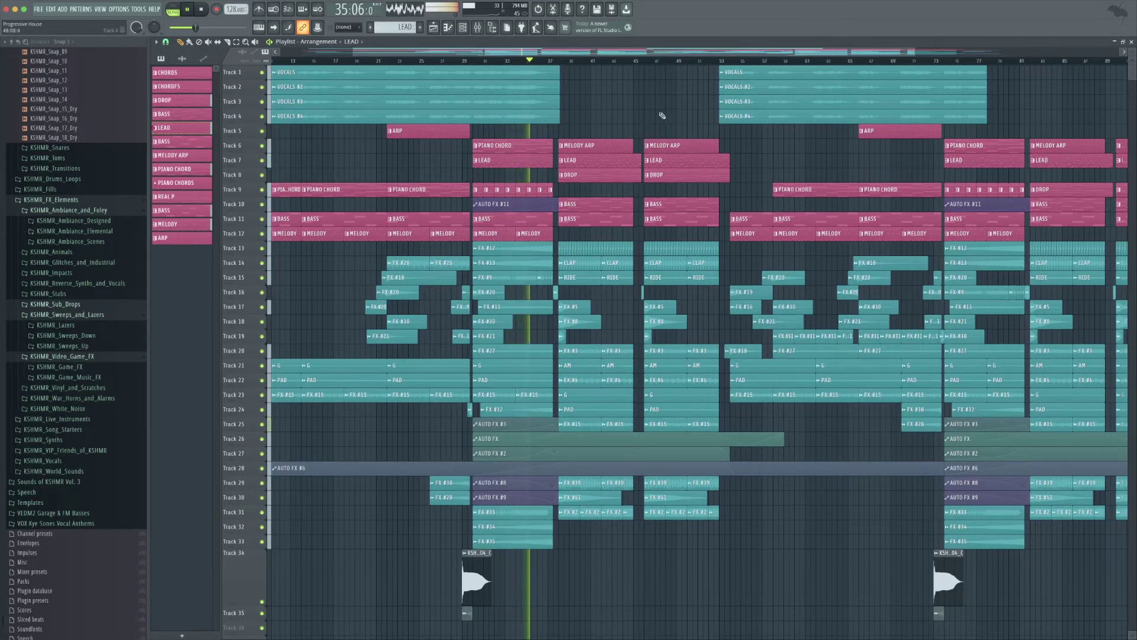
drag(914, 52, 1106, 53)
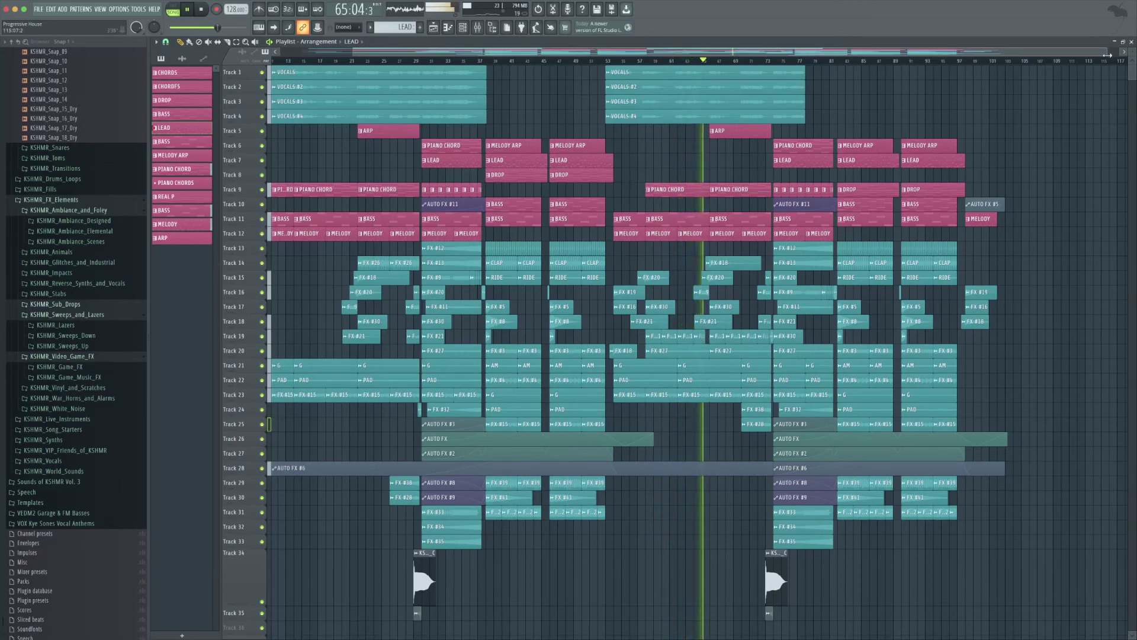
drag(1109, 51, 1119, 52)
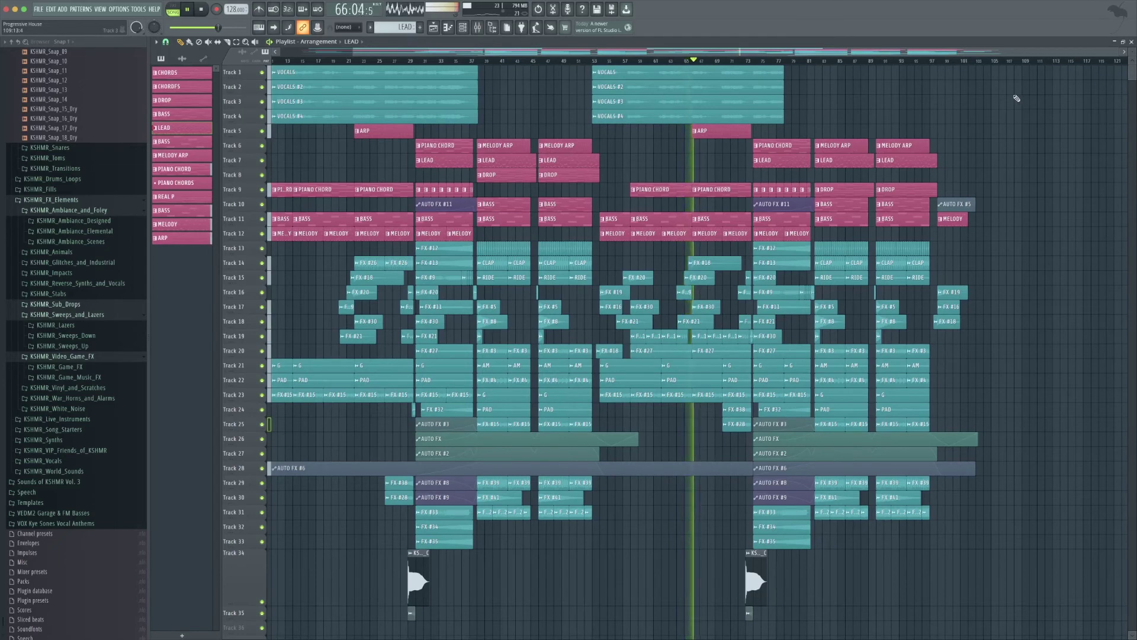
Step: Follow the playback through the second build-up and drop, showing all arrangement tracks at compact height
scroll(1006, 98, down, 2)
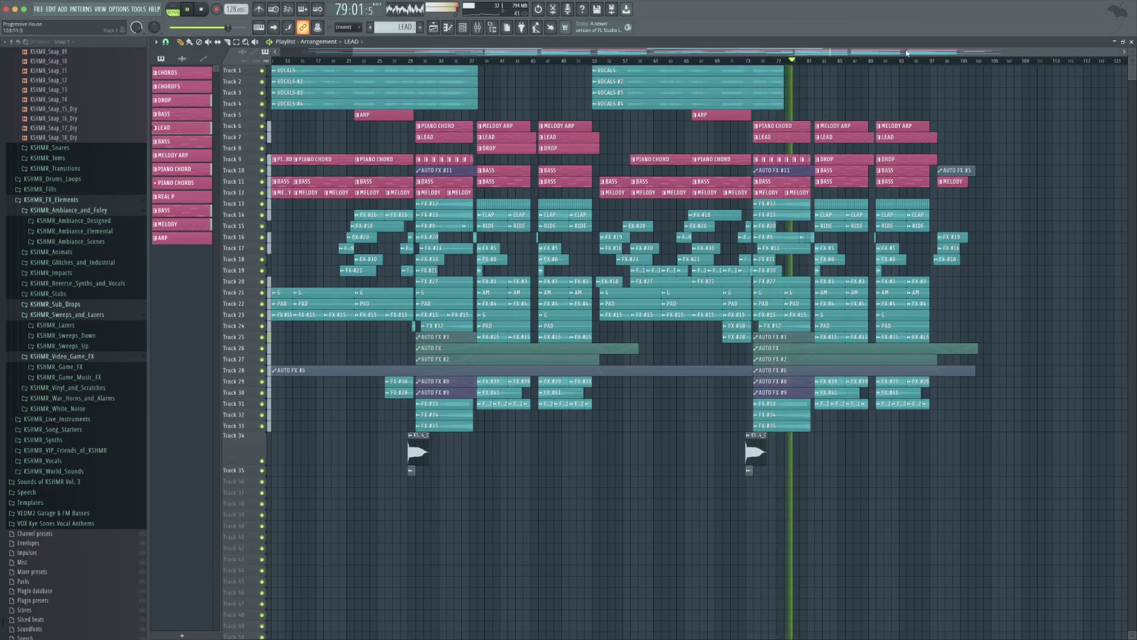
drag(930, 53, 955, 53)
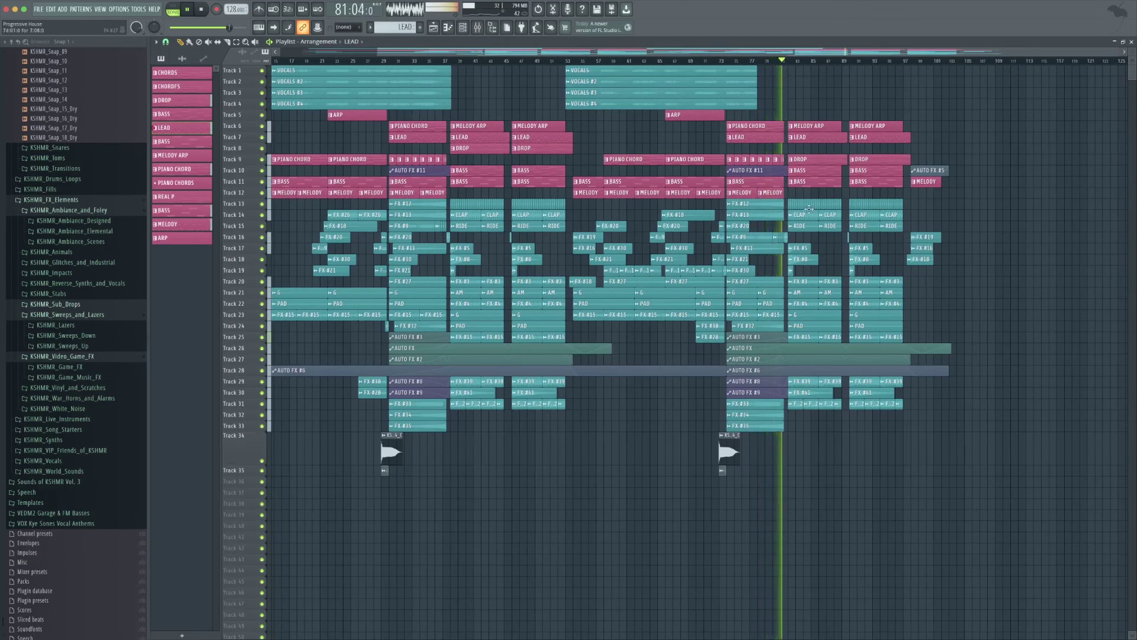
scroll(874, 307, up, 1)
scroll(875, 307, up, 3)
scroll(874, 308, down, 6)
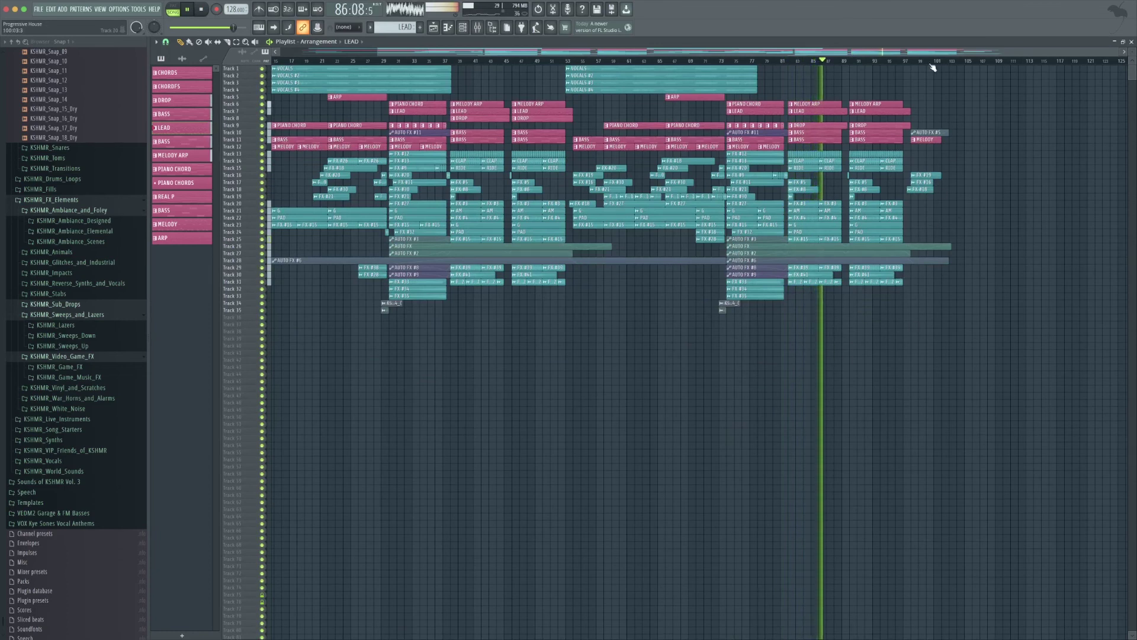
drag(854, 53, 879, 54)
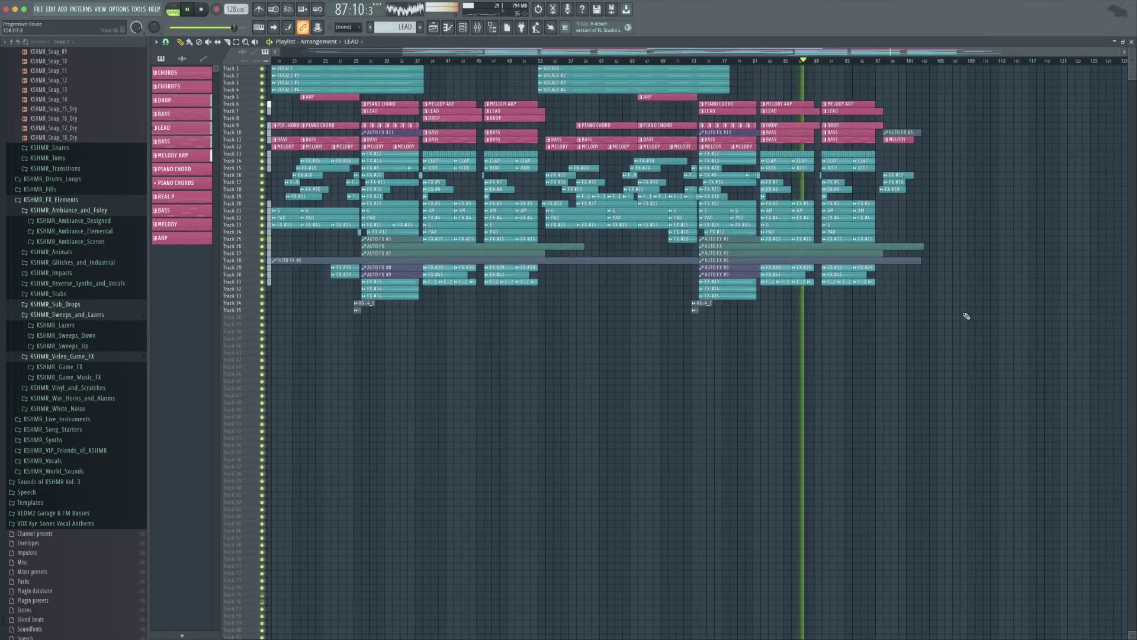